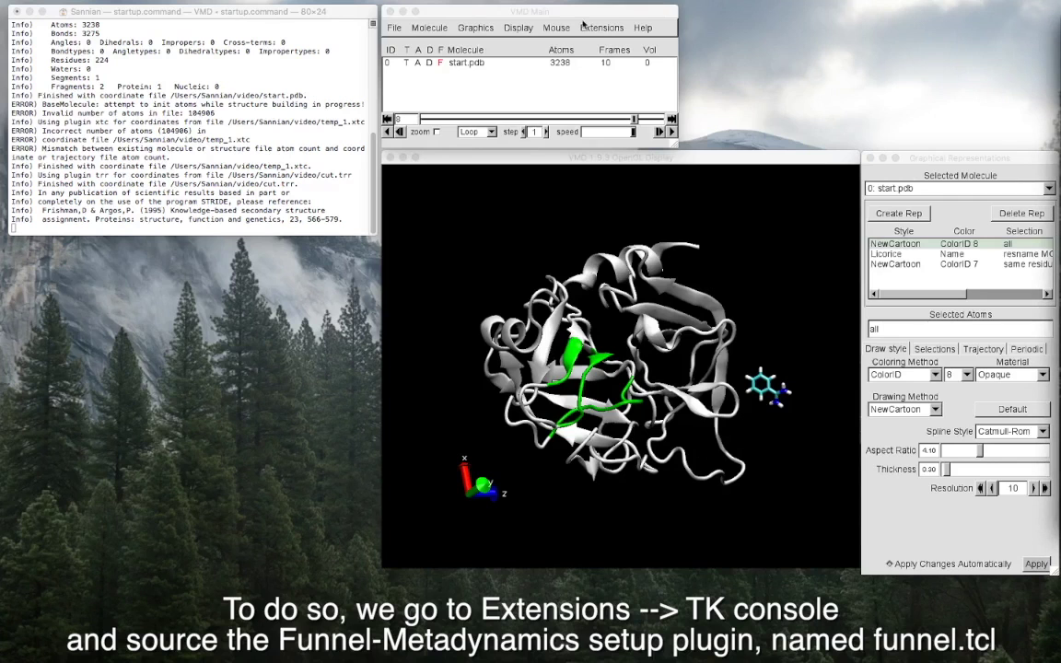
- In the Tk Console, source video/funnel.tcl and launch the Funnel plugin with funnel_tk
{"action": "left_click", "coordinate": [597, 27]}
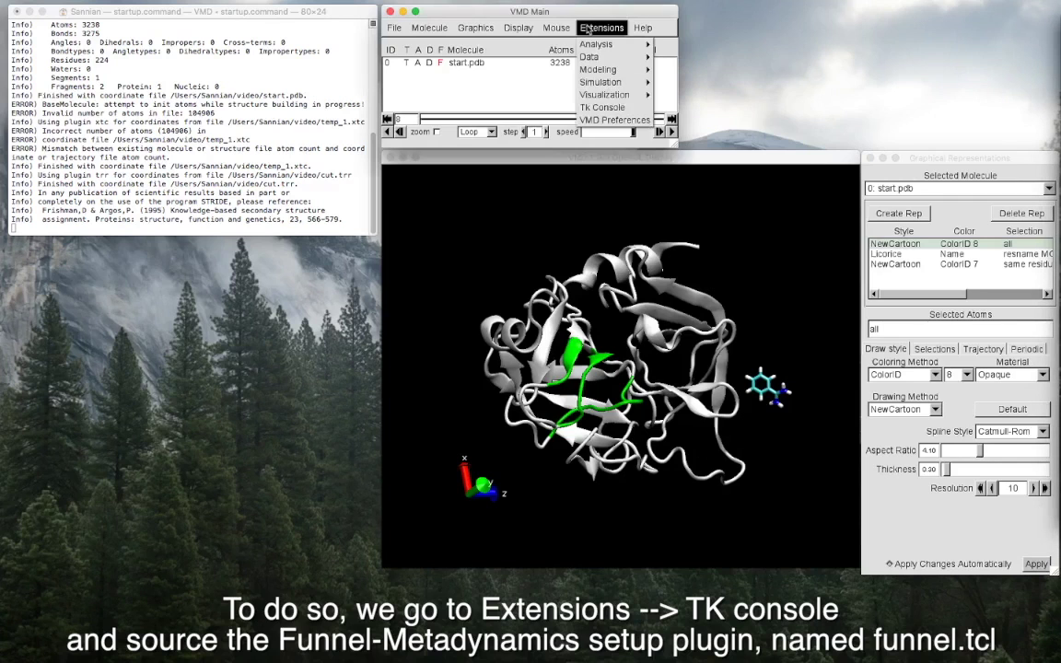
{"action": "left_click", "coordinate": [604, 108]}
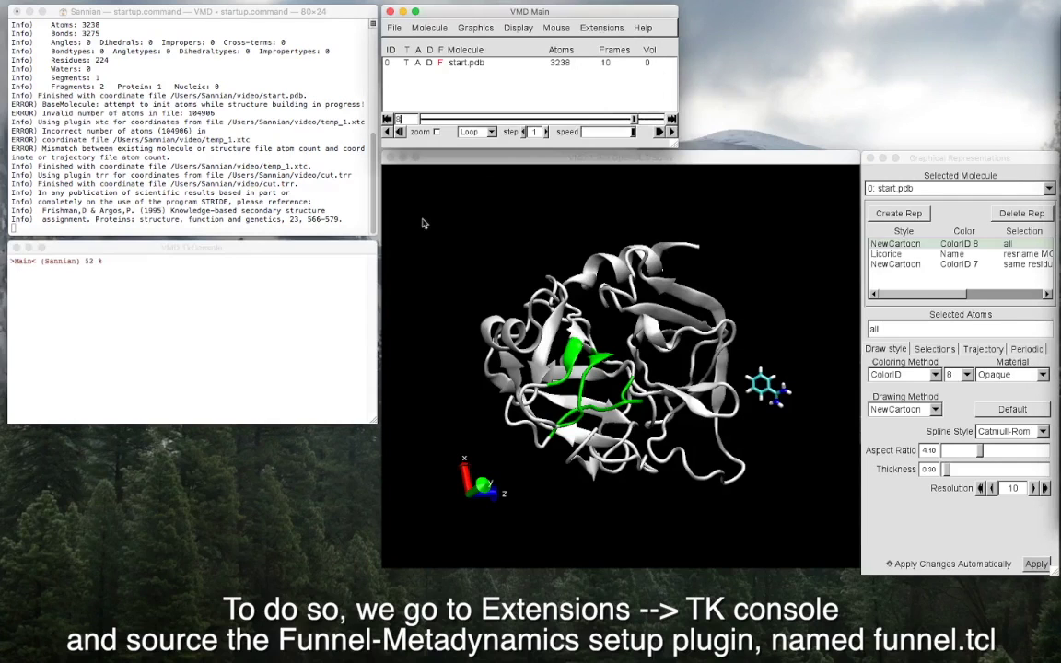
{"action": "type", "text": "sourc"}
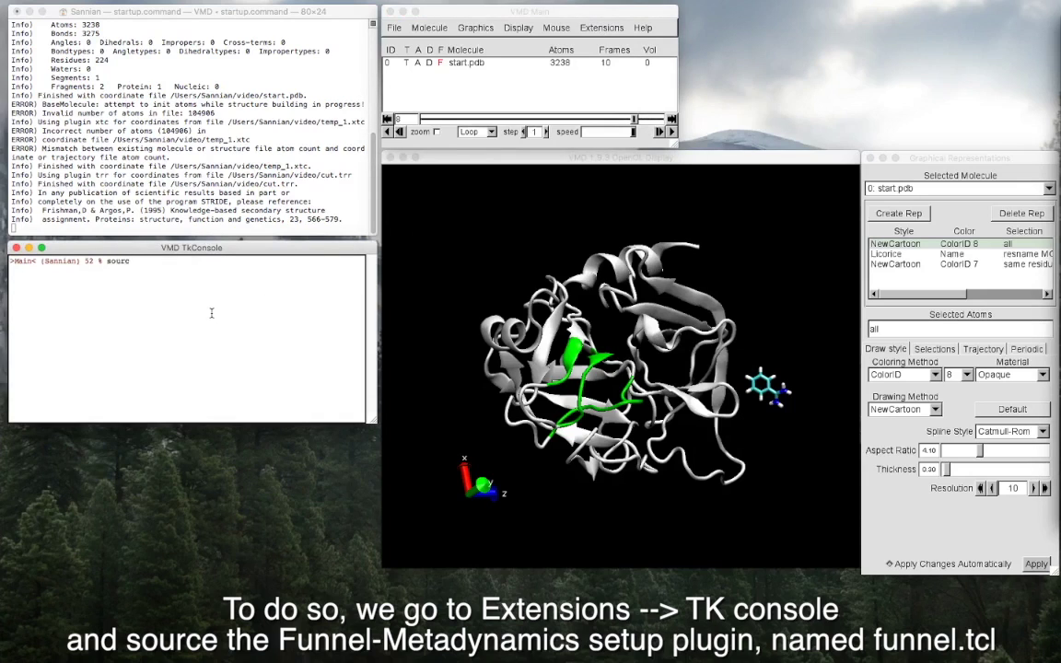
{"action": "type", "text": "e video/funnel.tcl"}
{"action": "key", "text": "Return"}
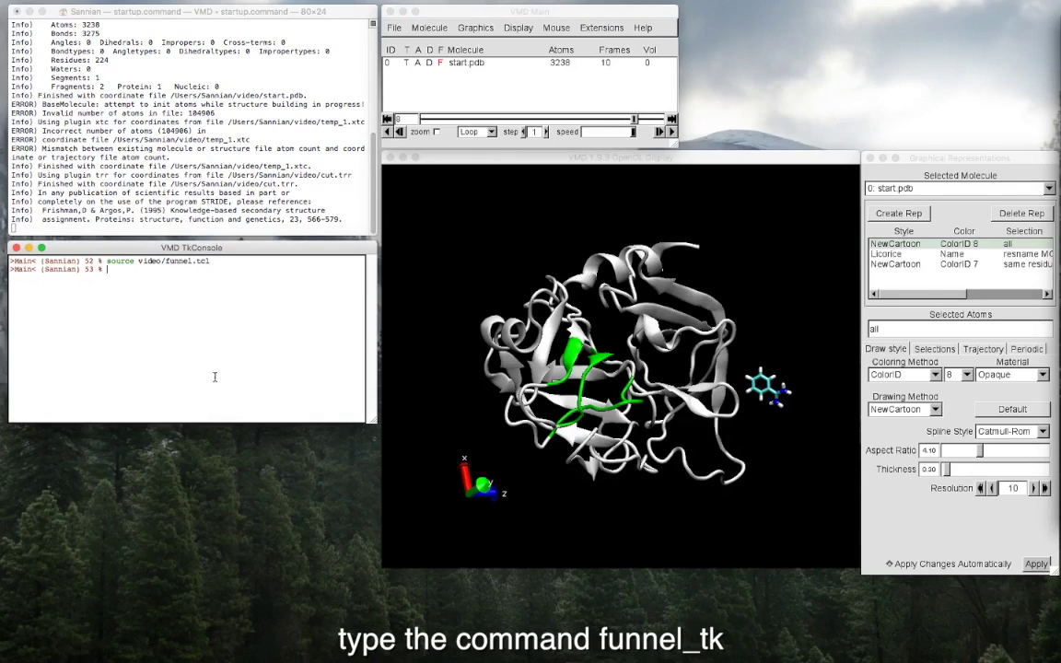
{"action": "type", "text": "funnel_tk"}
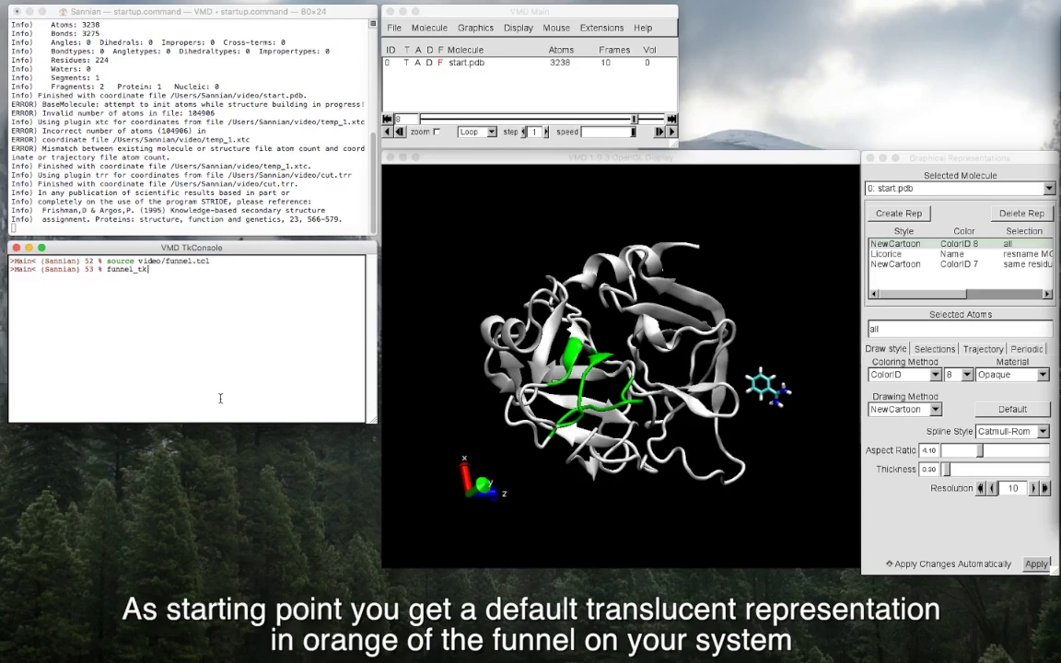
{"action": "key", "text": "Return"}
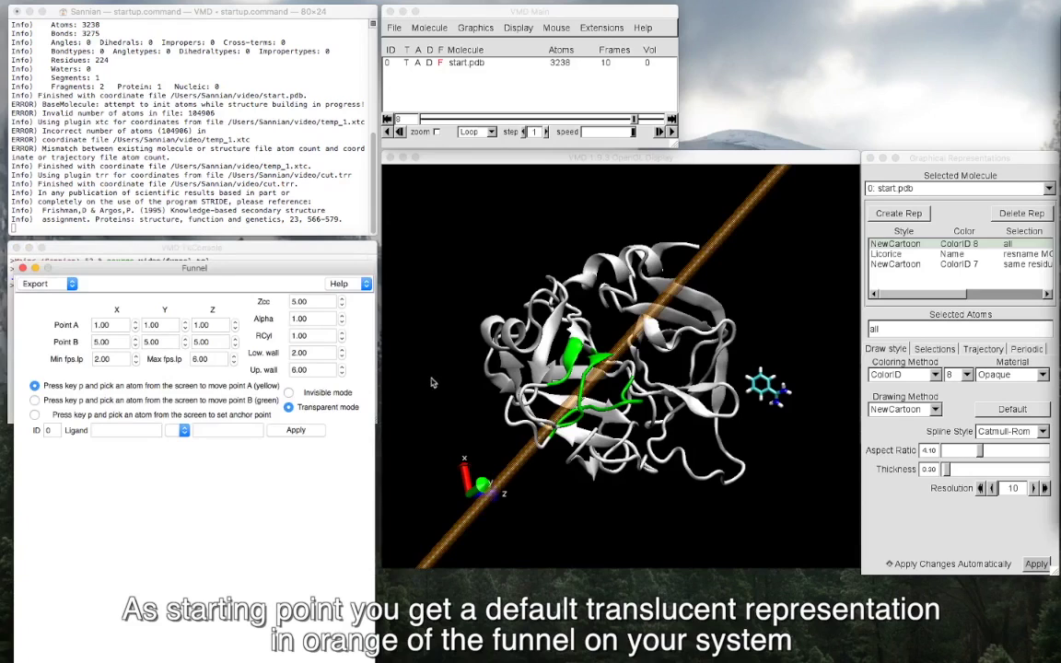
- Rotate the molecule so the funnel's open end faces the viewer, and select point A for picking
{"action": "left_click", "coordinate": [538, 320]}
{"action": "left_click_drag", "start_coordinate": [538, 320], "coordinate": [547, 442]}
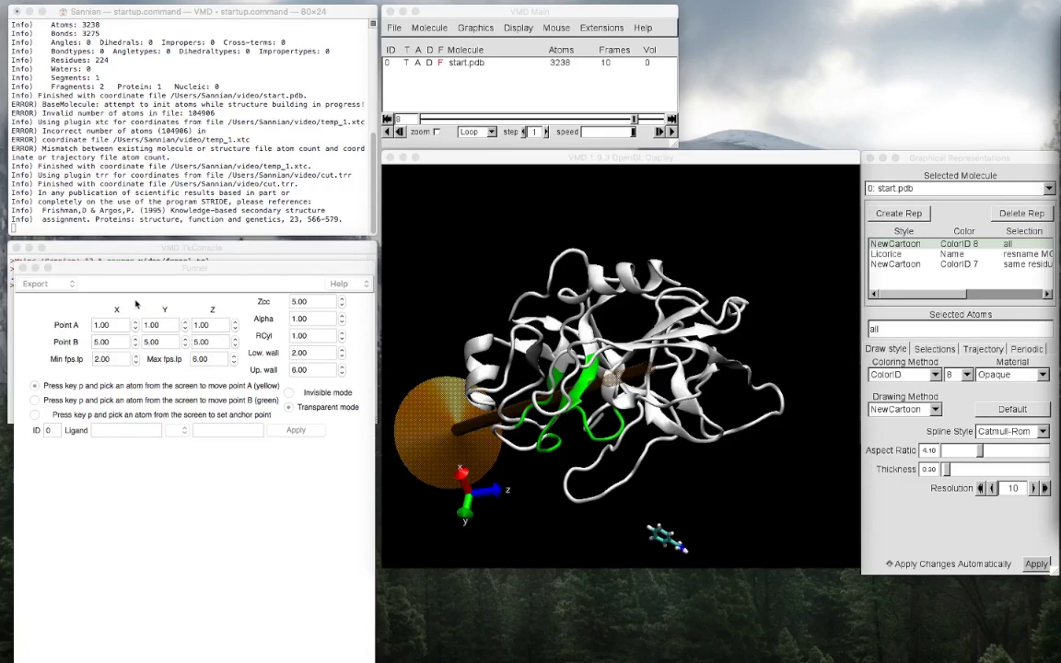
{"action": "left_click", "coordinate": [34, 385]}
- Place funnel point A on a protein atom at 45.316, 47.101, 39.575
{"action": "mouse_move", "coordinate": [601, 479]}
{"action": "left_mouse_down"}
{"action": "mouse_move", "coordinate": [645, 439]}
{"action": "mouse_move", "coordinate": [614, 466]}
{"action": "left_mouse_up"}
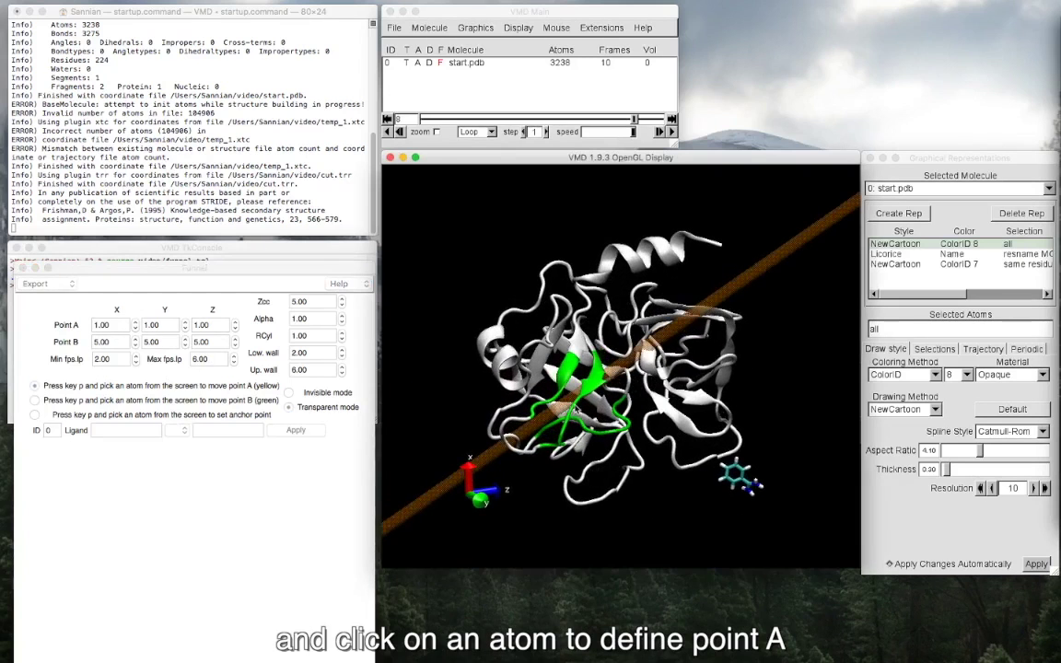
{"action": "key", "text": "p"}
{"action": "left_click", "coordinate": [518, 368]}
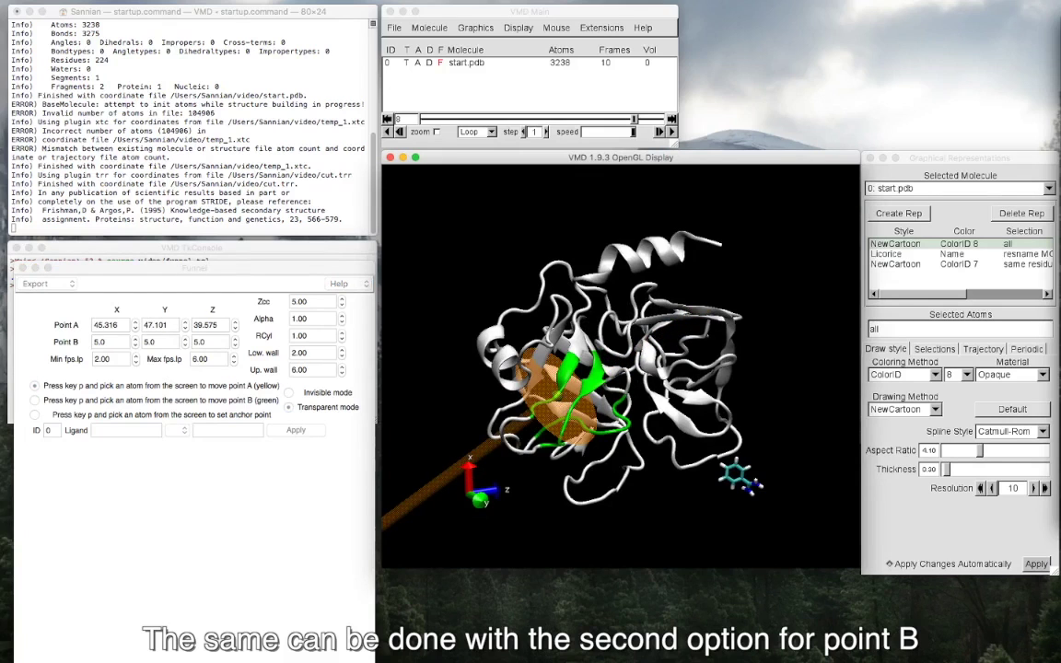
- Place funnel point B on a benzamidine ligand atom at 36.48, 70.688, 58.226
{"action": "left_click", "coordinate": [34, 400]}
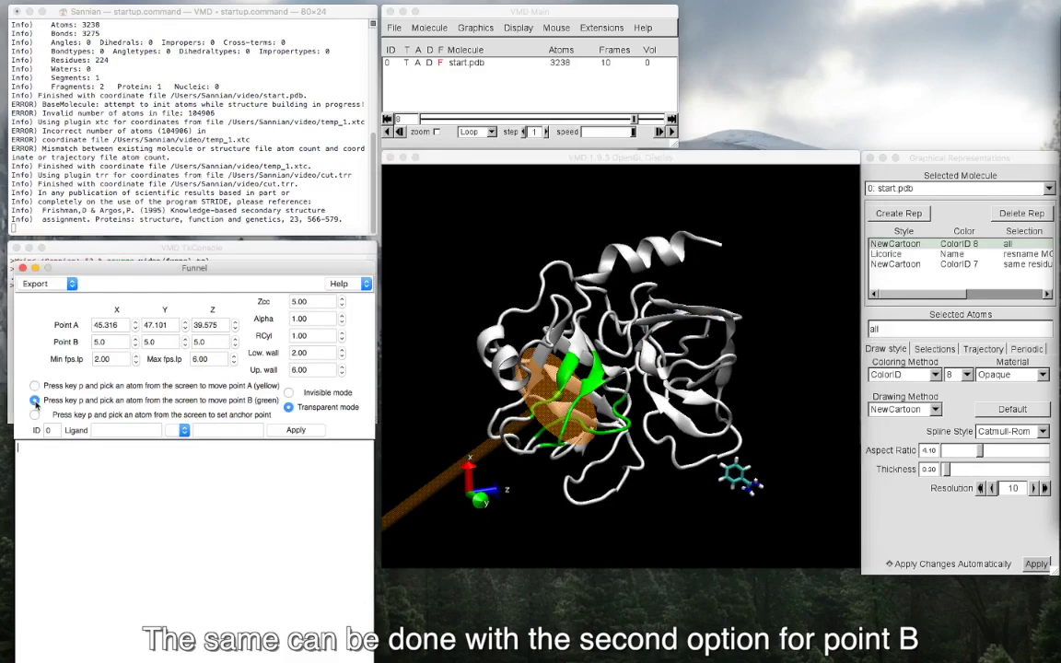
{"action": "type", "text": "p"}
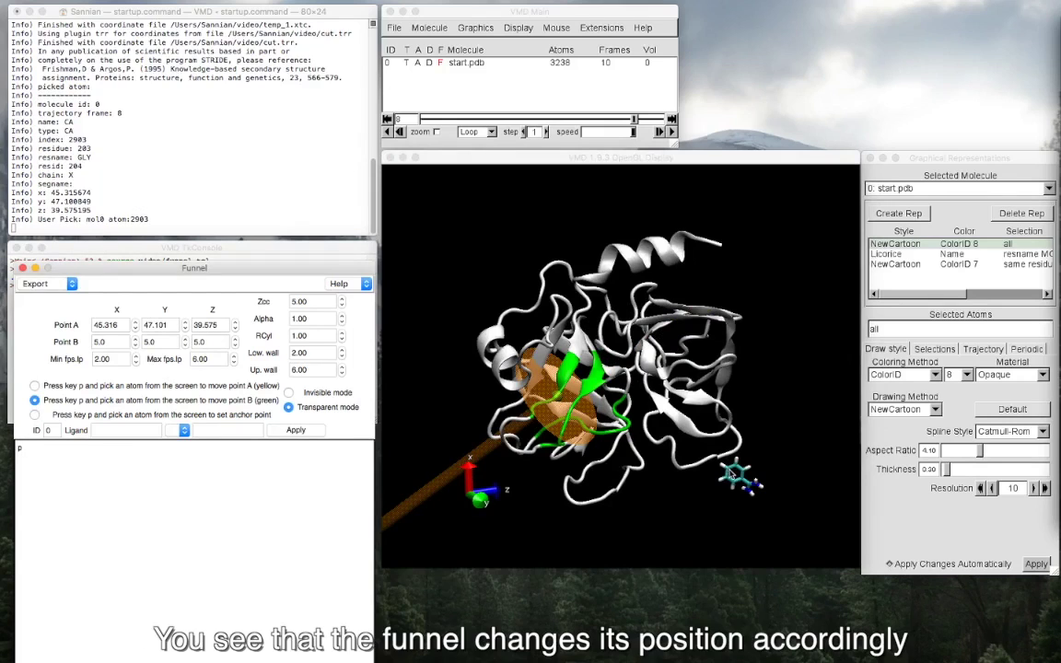
{"action": "left_click", "coordinate": [729, 472]}
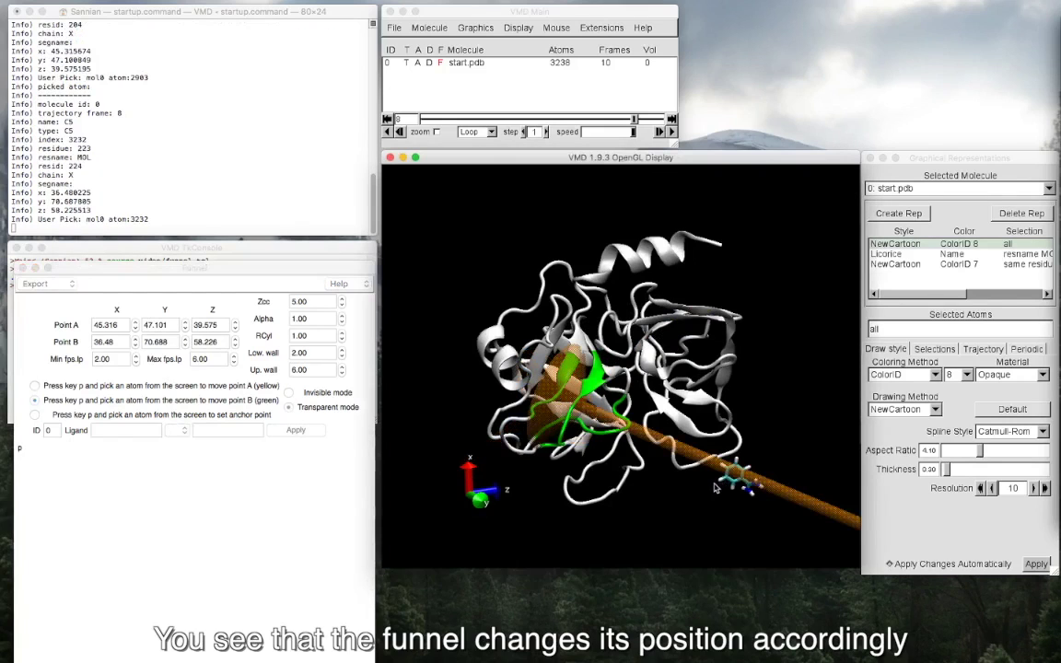
{"action": "left_click", "coordinate": [166, 341]}
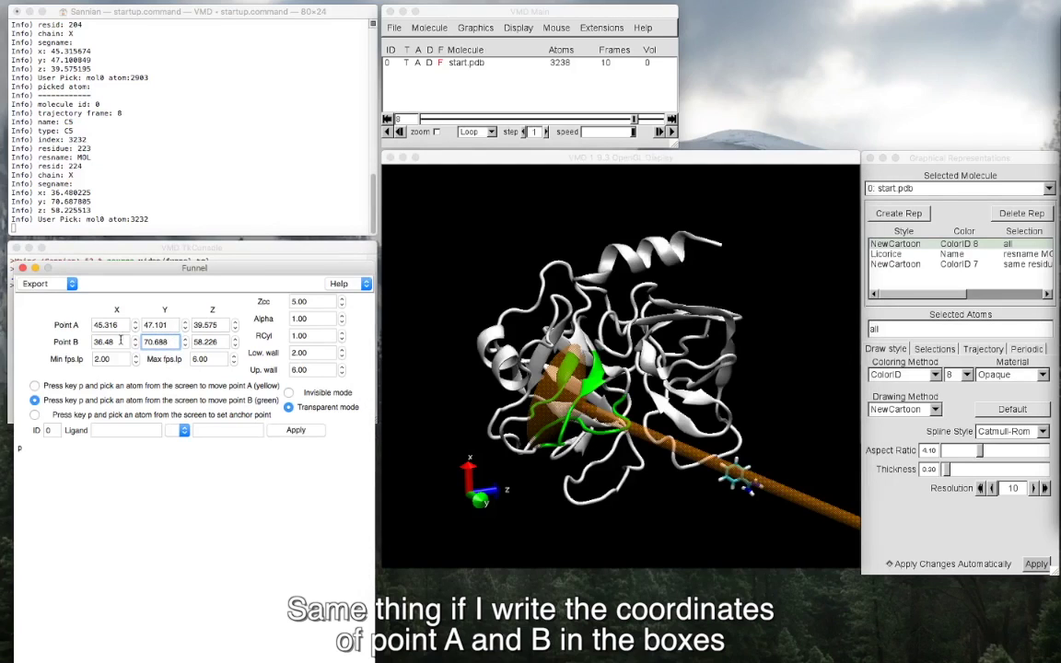
- Change point B's Y from 70.688 to 60.0 and raise Zcc from 5.00 to 20
{"action": "left_click_drag", "start_coordinate": [170, 342], "coordinate": [142, 342]}
{"action": "type", "text": "60.0"}
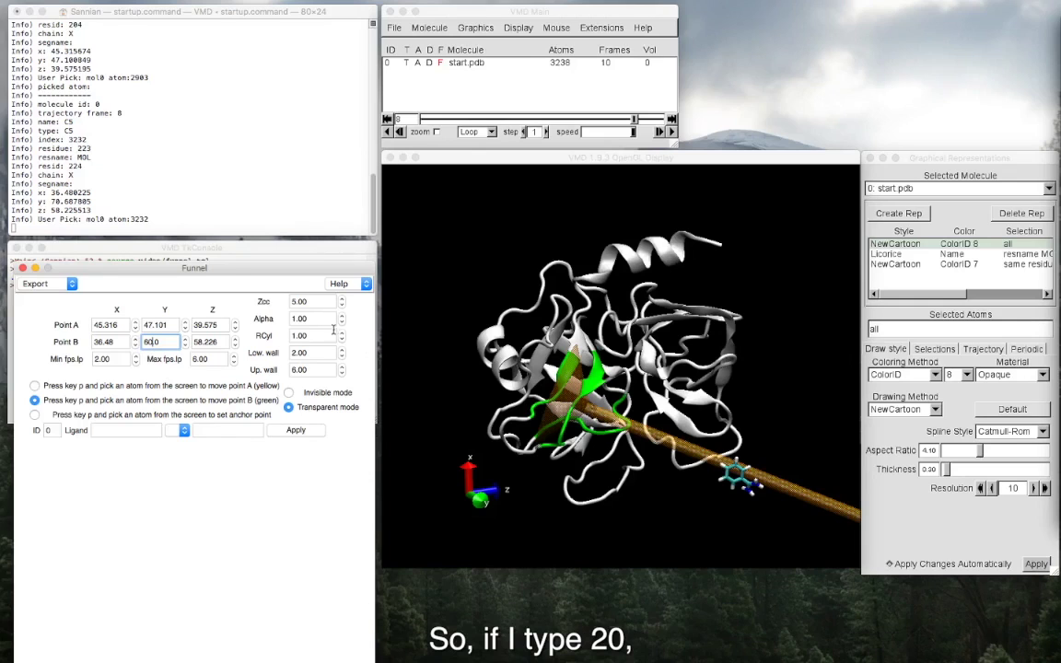
{"action": "left_click_drag", "start_coordinate": [314, 302], "coordinate": [288, 305]}
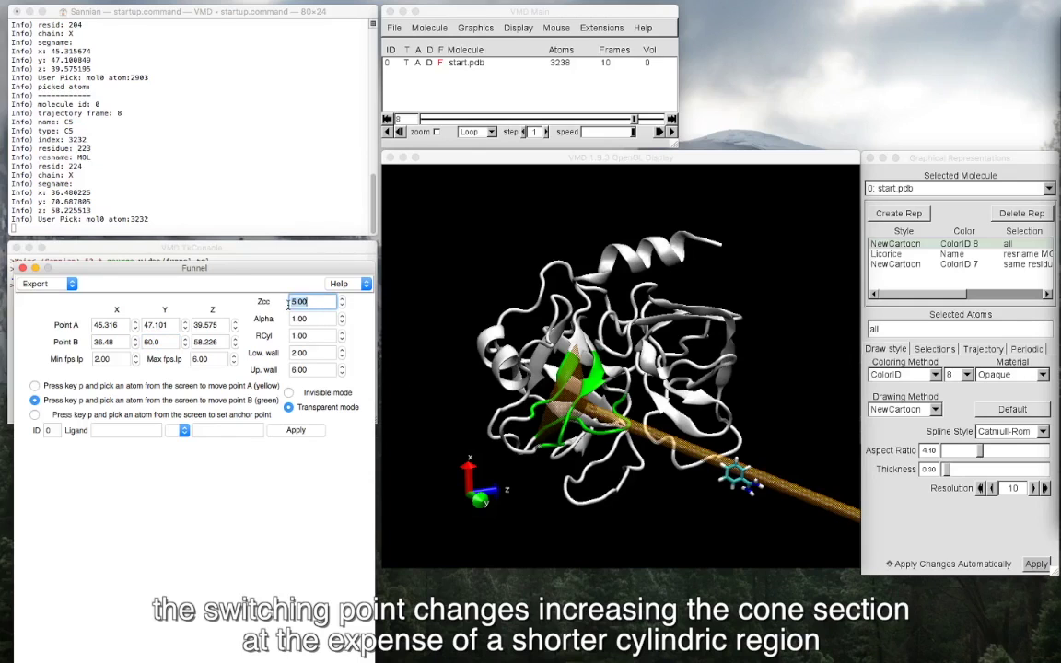
{"action": "type", "text": "20"}
{"action": "key", "text": "Return"}
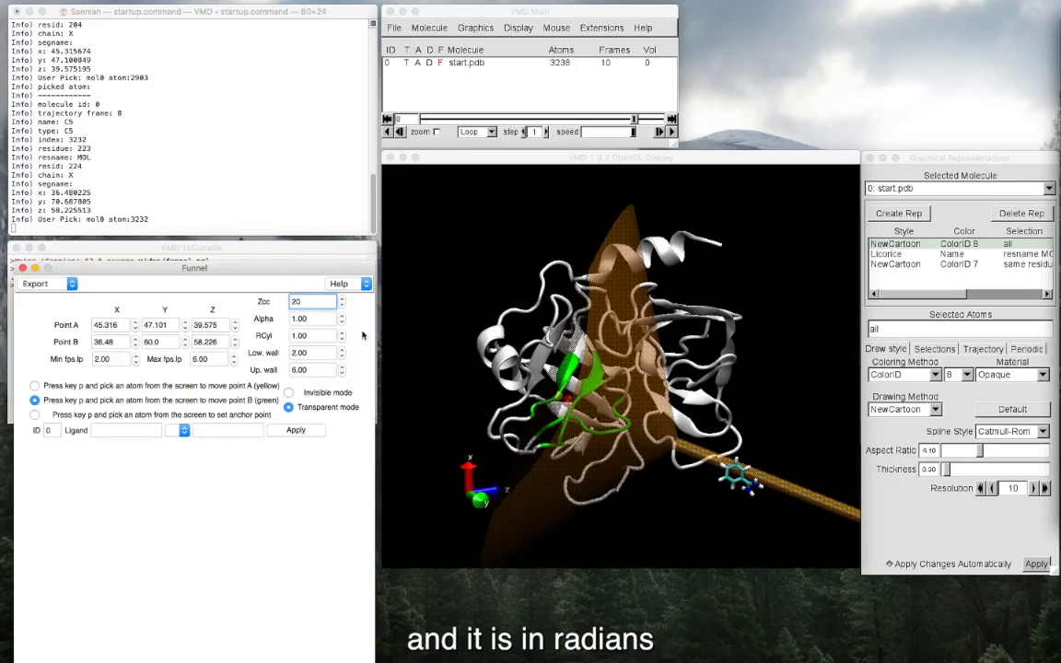
- Set the funnel's Alpha to 0.35 and RCyl to 2
{"action": "key", "text": "Tab"}
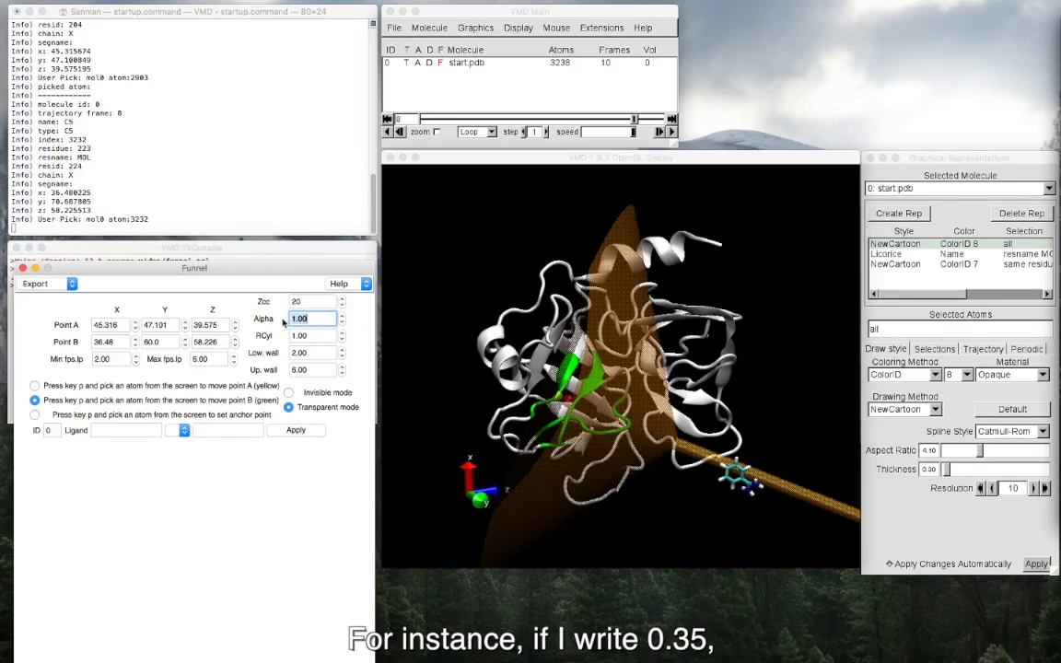
{"action": "type", "text": "0.35"}
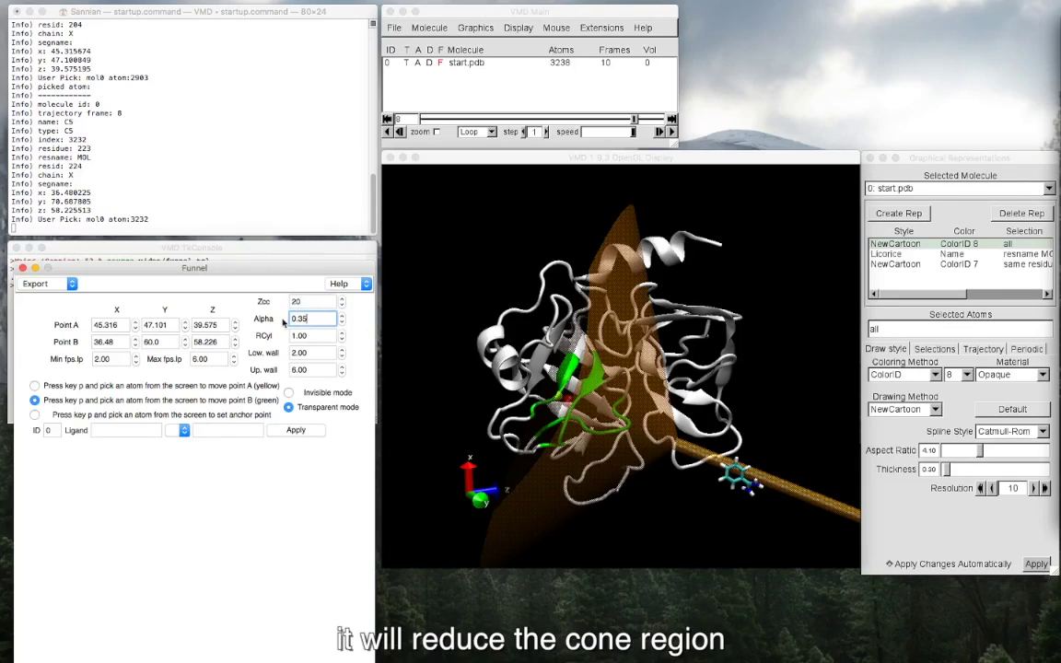
{"action": "key", "text": "Return"}
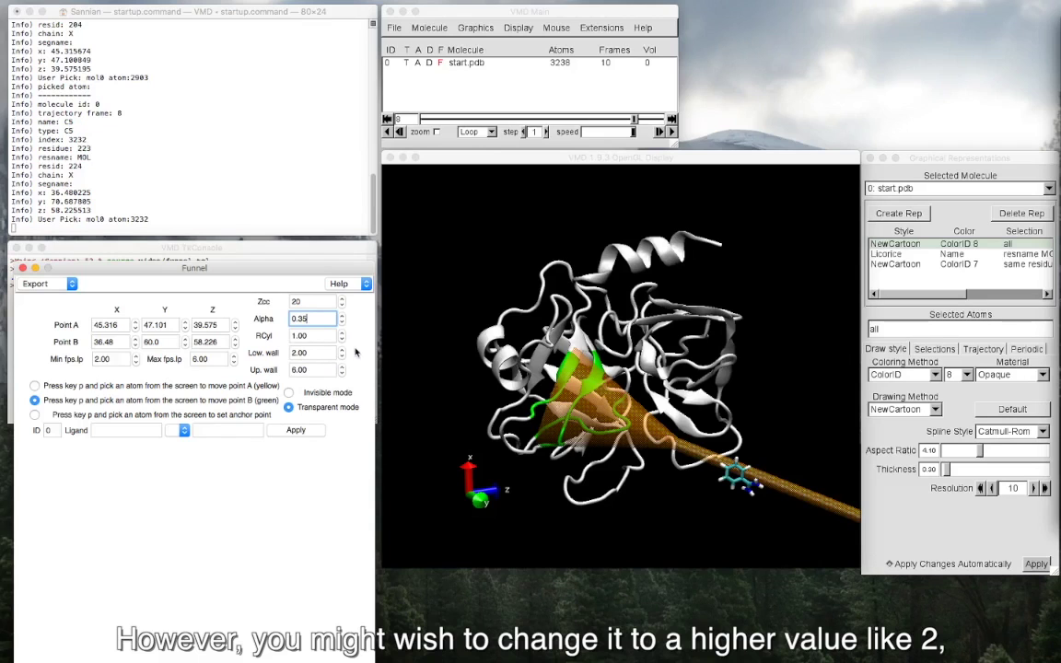
{"action": "key", "text": "Tab"}
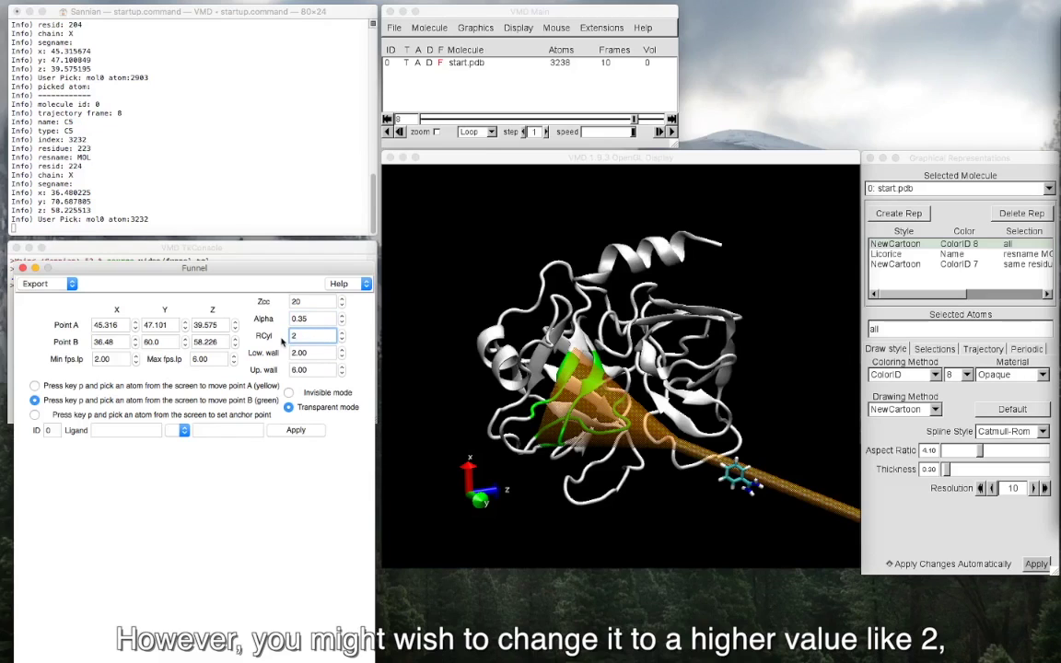
{"action": "key", "text": "Return"}
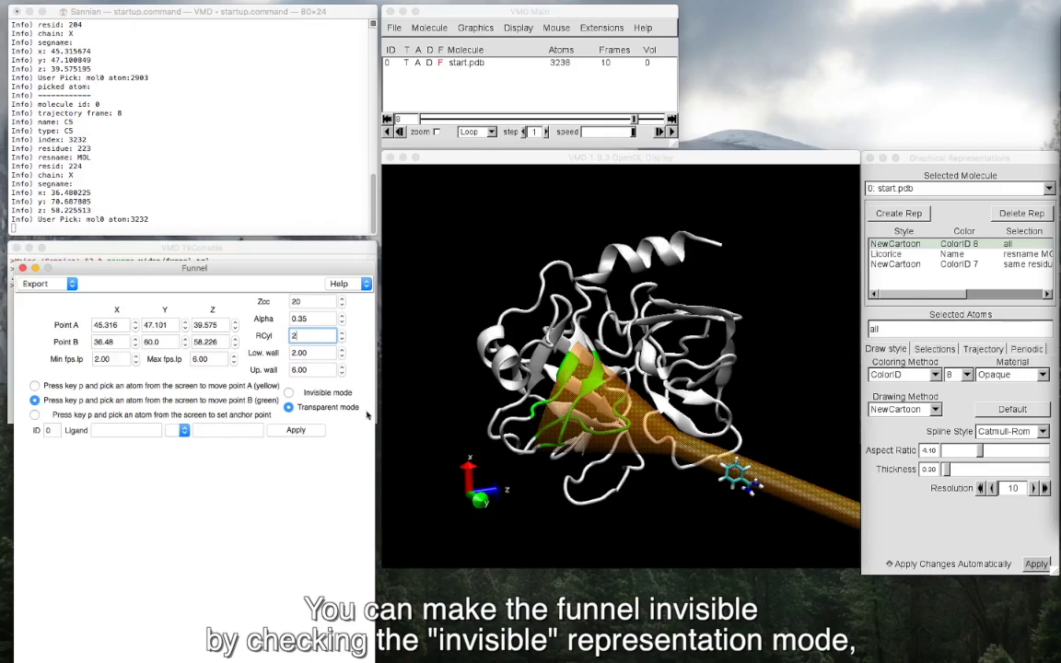
- Switch the funnel to Invisible mode, leaving only its axis and marker points
{"action": "left_click", "coordinate": [288, 393]}
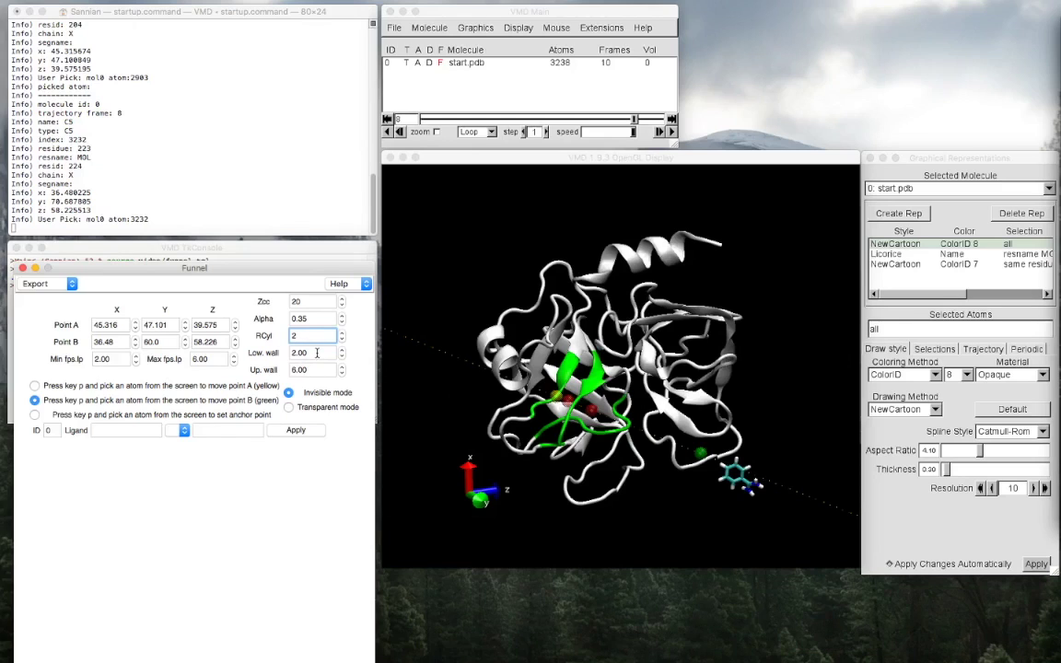
{"action": "mouse_move", "coordinate": [317, 352]}
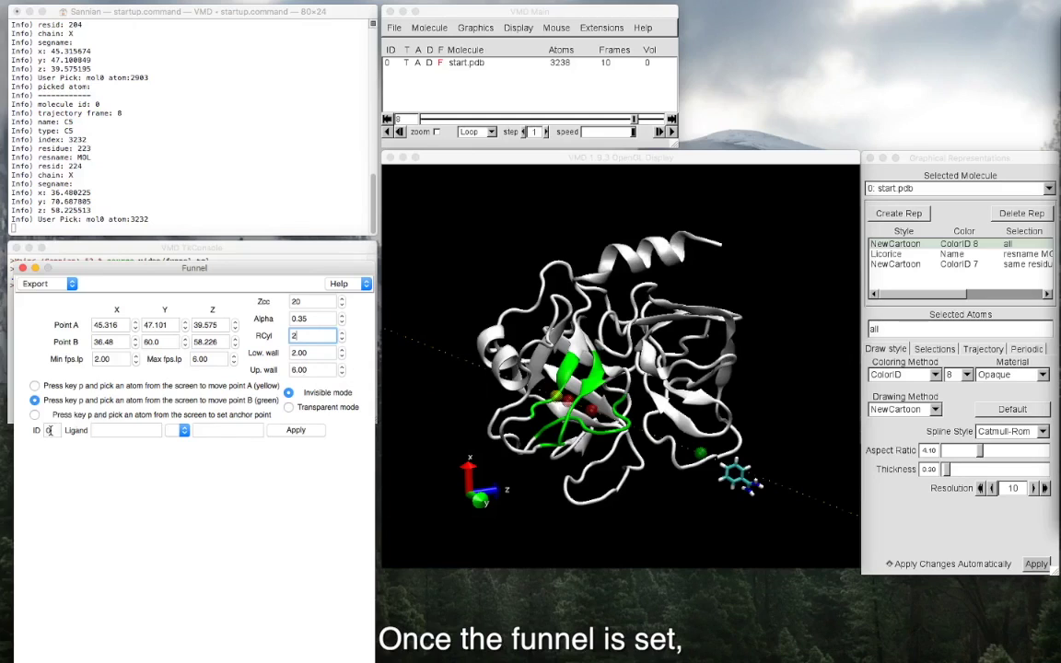
- Enter system ID 0 and ligand selection 'resname MOL', then generate the PLUMED input script
{"action": "left_click", "coordinate": [46, 430]}
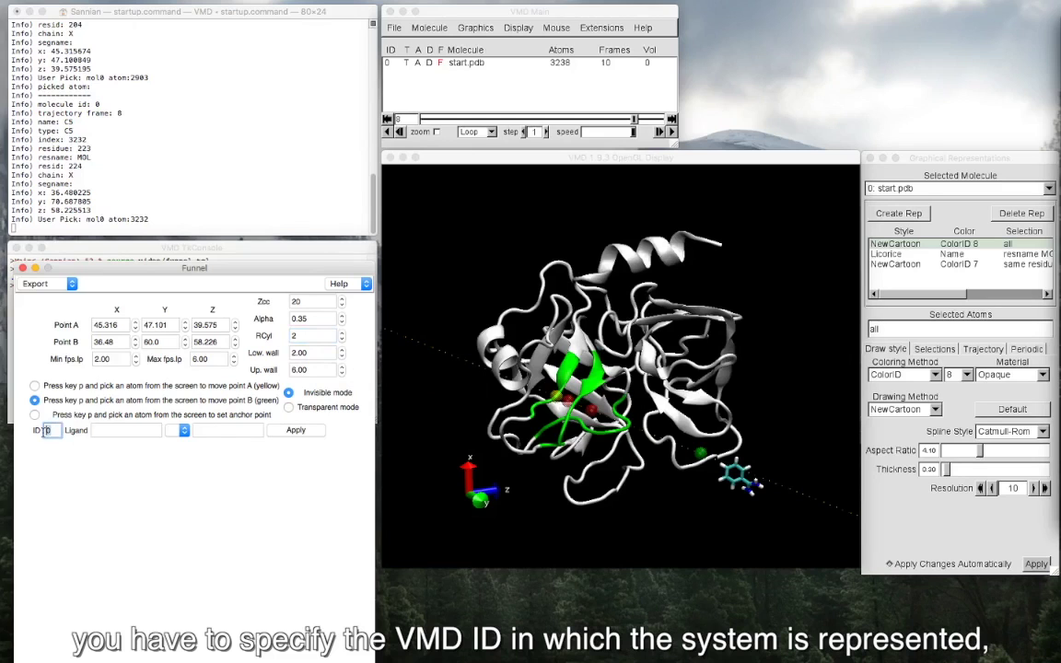
{"action": "left_click", "coordinate": [112, 432]}
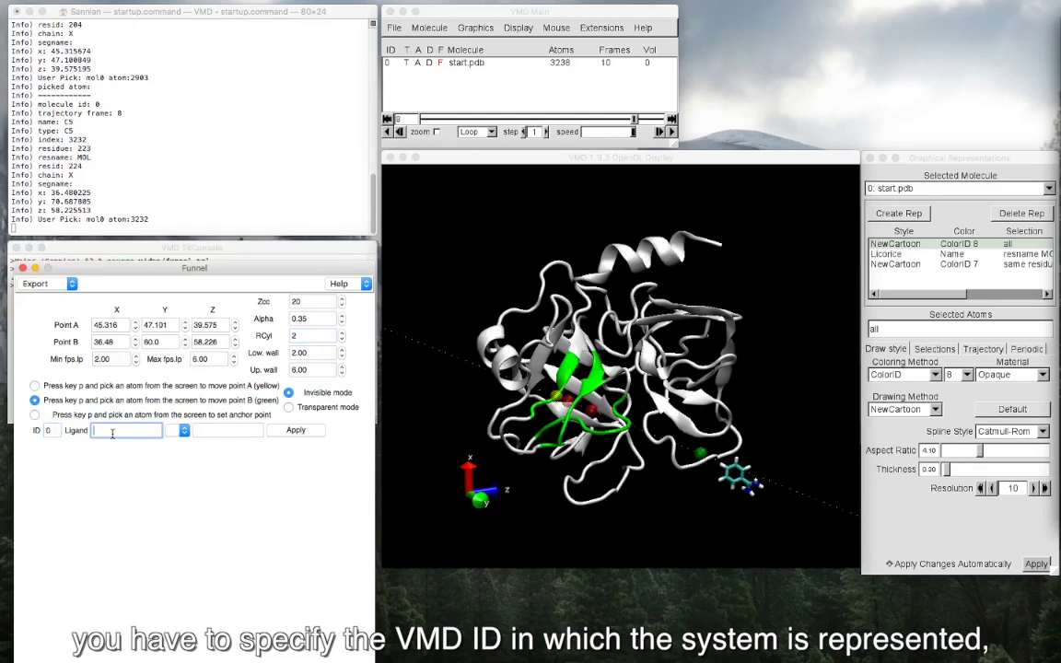
{"action": "type", "text": "re"}
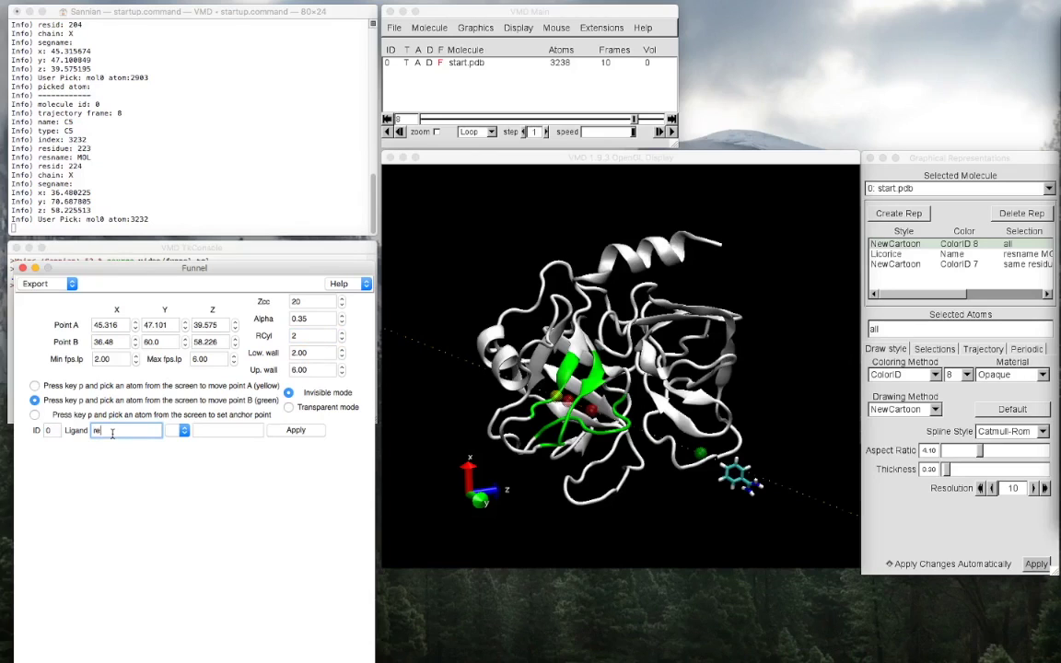
{"action": "type", "text": "sname MOL"}
{"action": "left_click", "coordinate": [295, 431]}
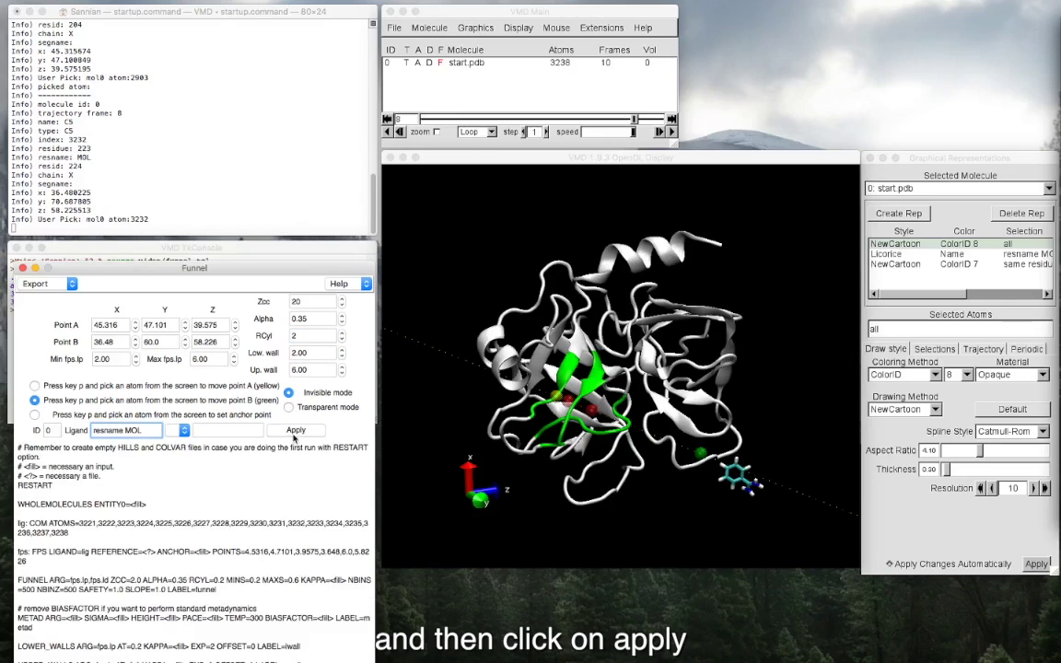
{"action": "left_click_drag", "start_coordinate": [282, 272], "coordinate": [283, 247]}
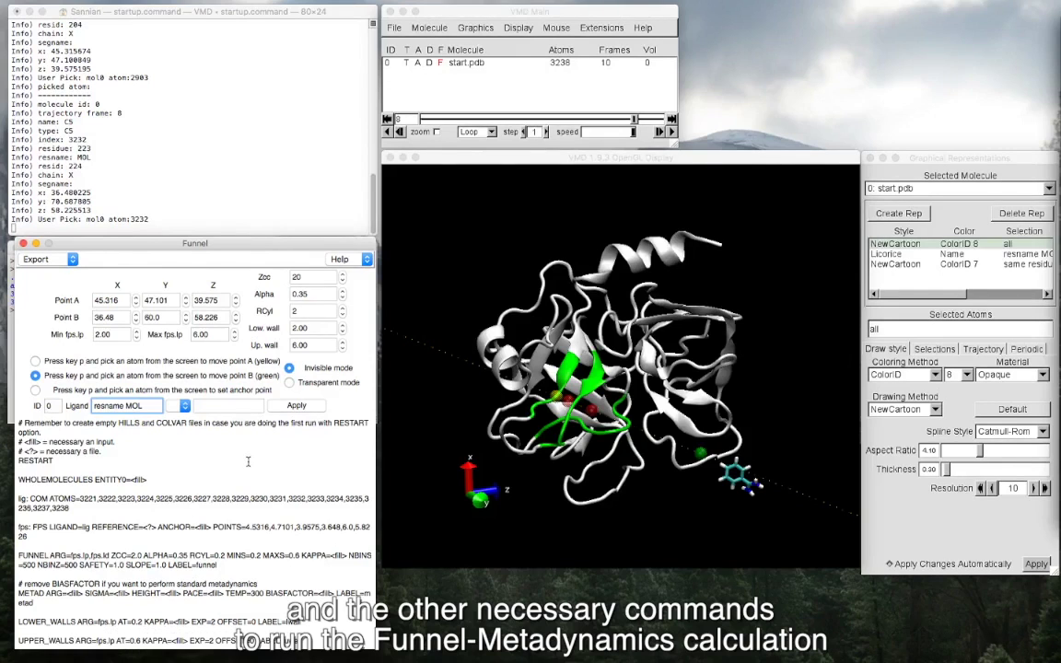
{"action": "left_click", "coordinate": [330, 405]}
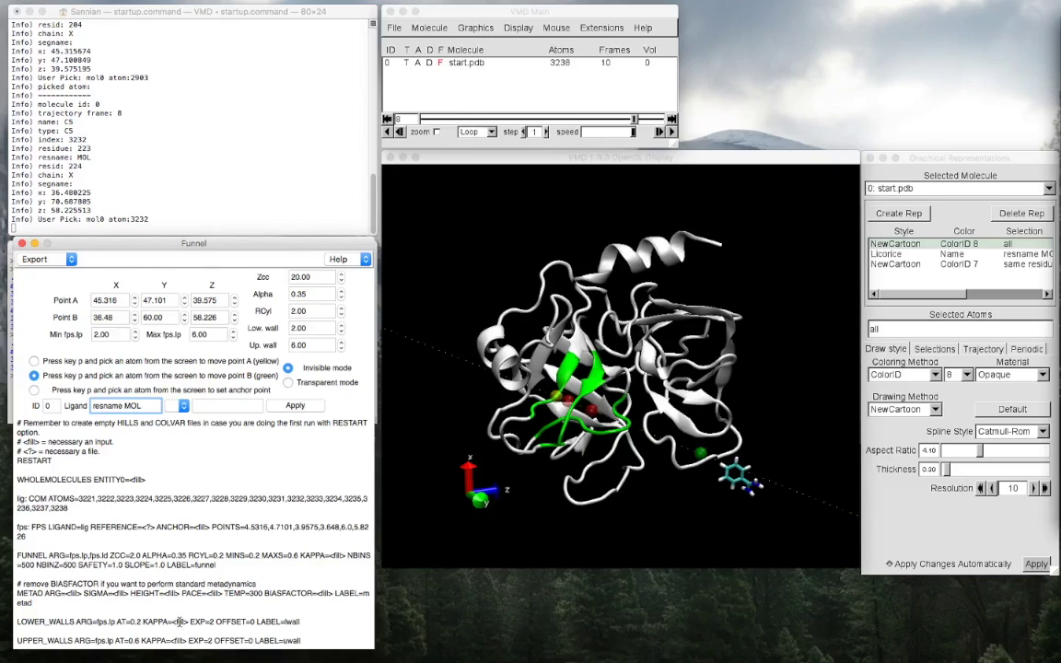
- Fill the k_uwall parameter with 35 so UPPER_WALLS uses KAPPA=35
{"action": "left_click", "coordinate": [184, 406]}
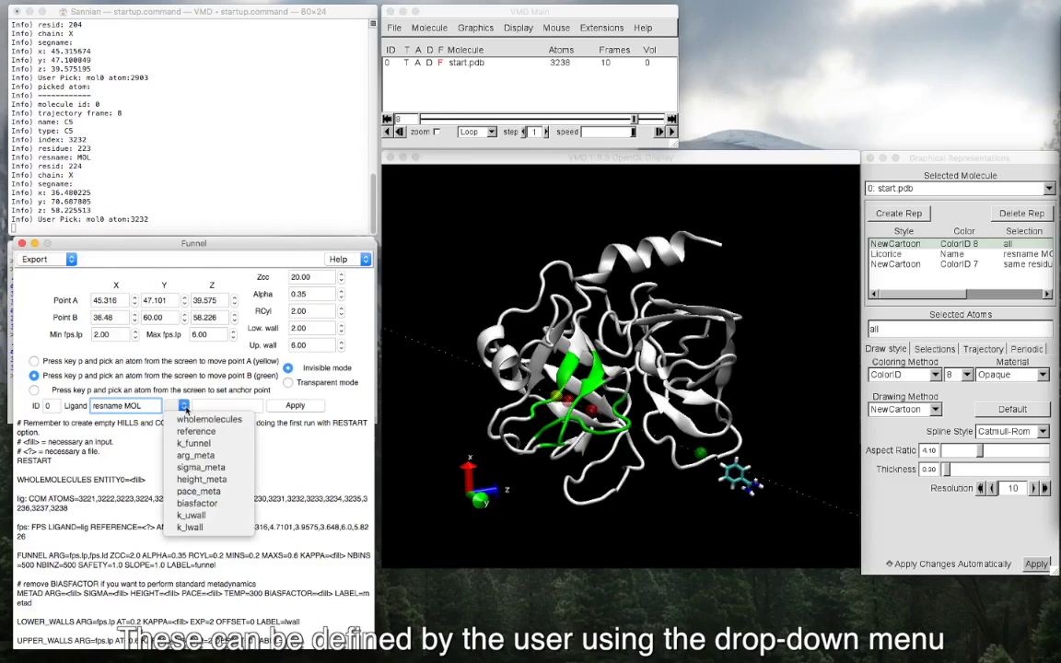
{"action": "left_click", "coordinate": [217, 516]}
{"action": "left_click", "coordinate": [233, 405]}
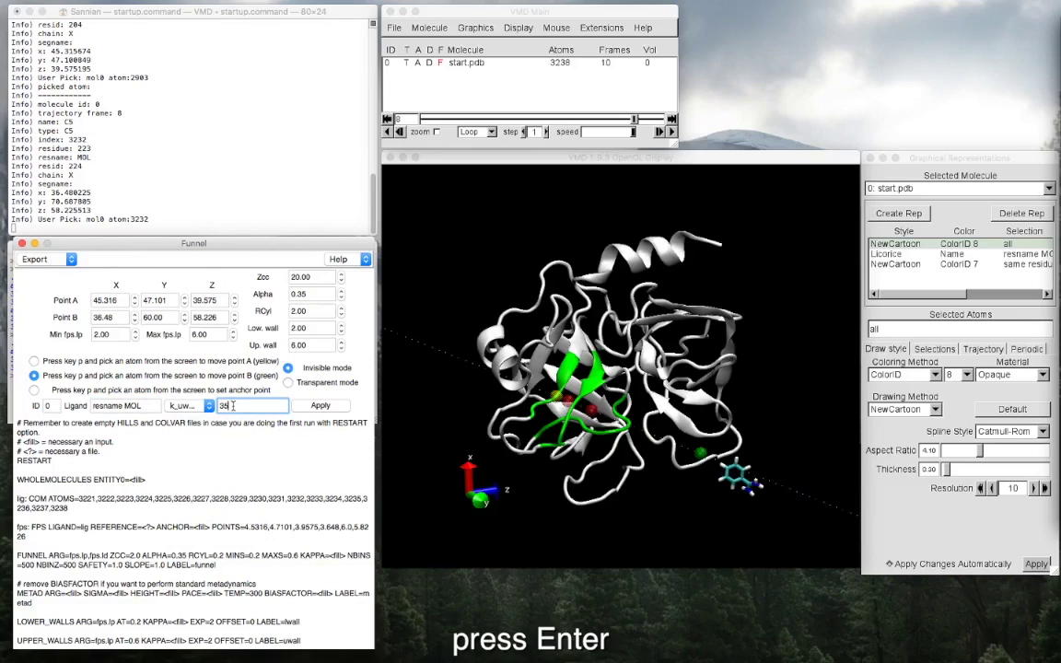
{"action": "left_click", "coordinate": [320, 406]}
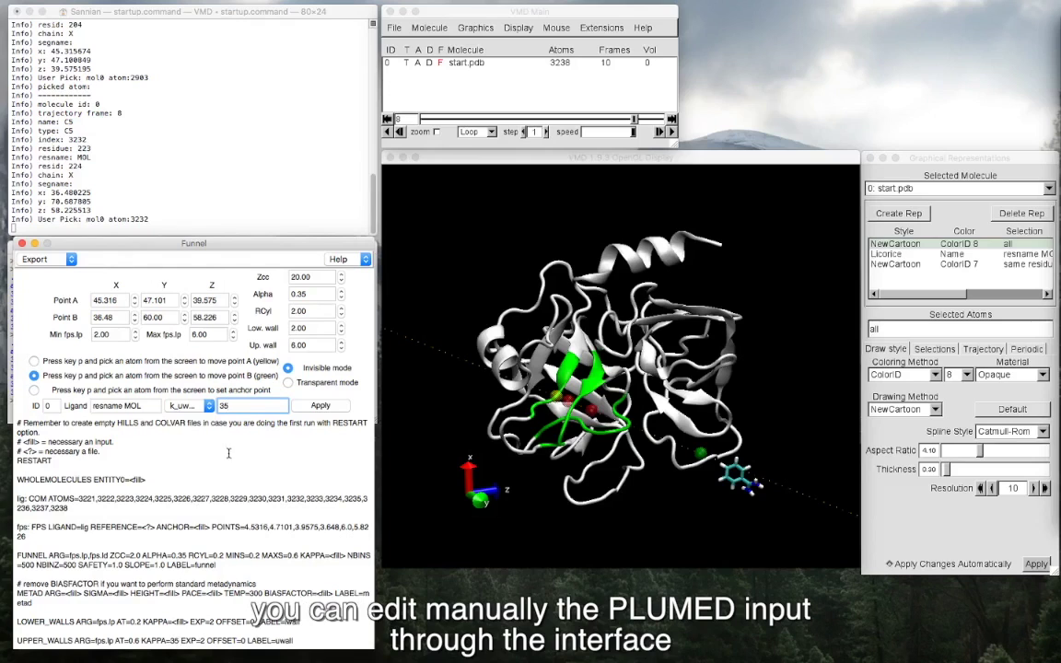
- Export the generated script as a PLUMED input file
{"action": "left_click", "coordinate": [70, 258]}
{"action": "left_click", "coordinate": [67, 274]}
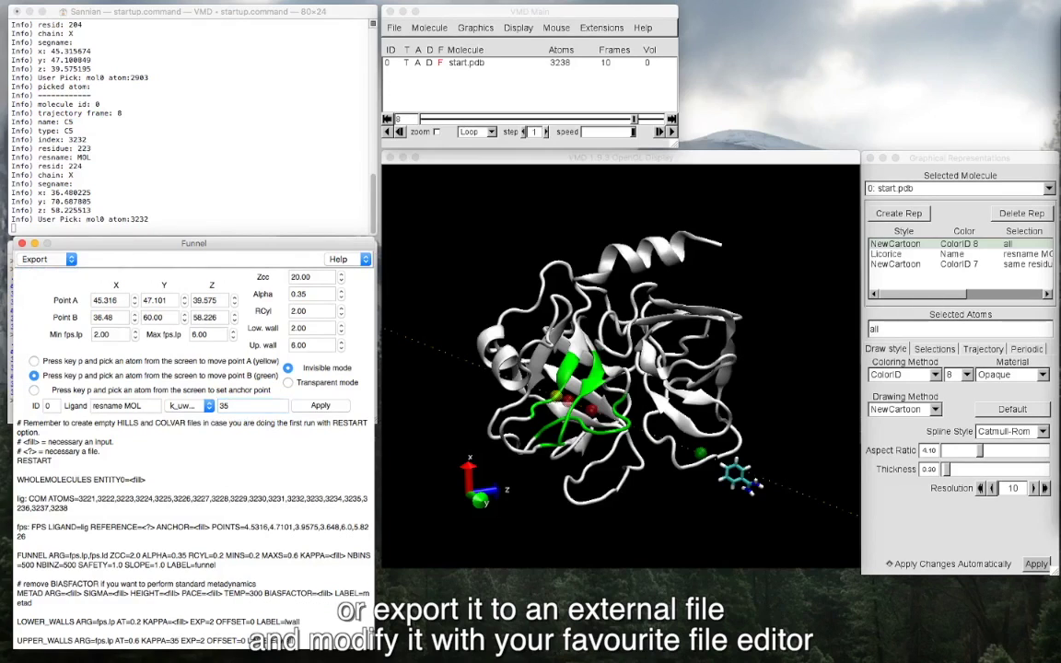
{"action": "left_click_drag", "start_coordinate": [880, 171], "coordinate": [886, 36]}
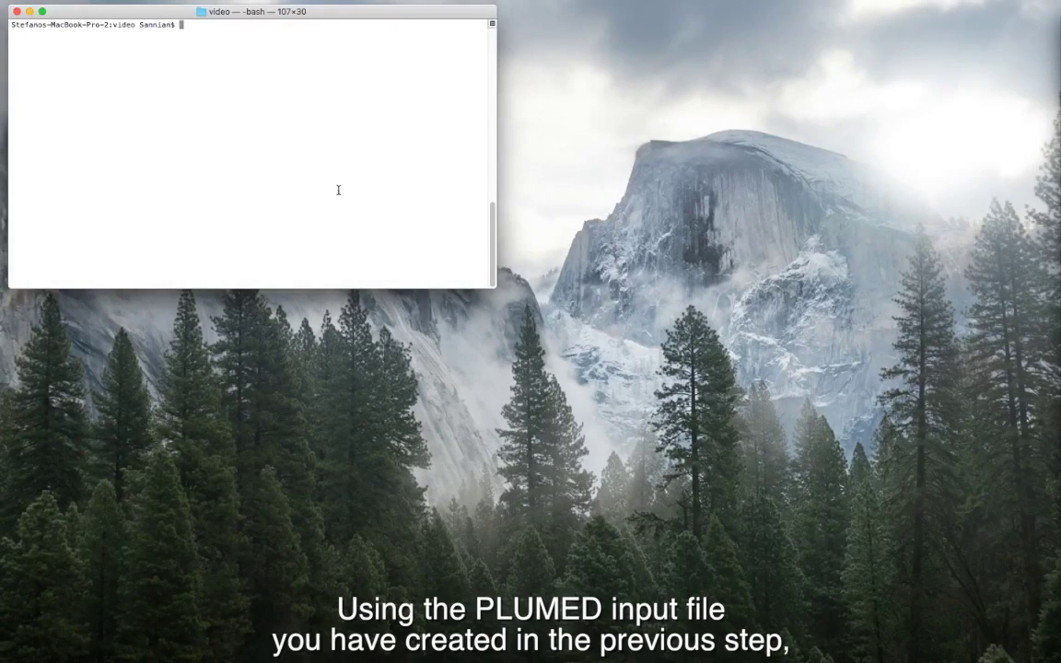
- Open test.dat in vi and highlight the unfilled KAPPA value in LOWER_WALLS
{"action": "type", "text": "vi test.dat"}
{"action": "key", "text": "Return"}
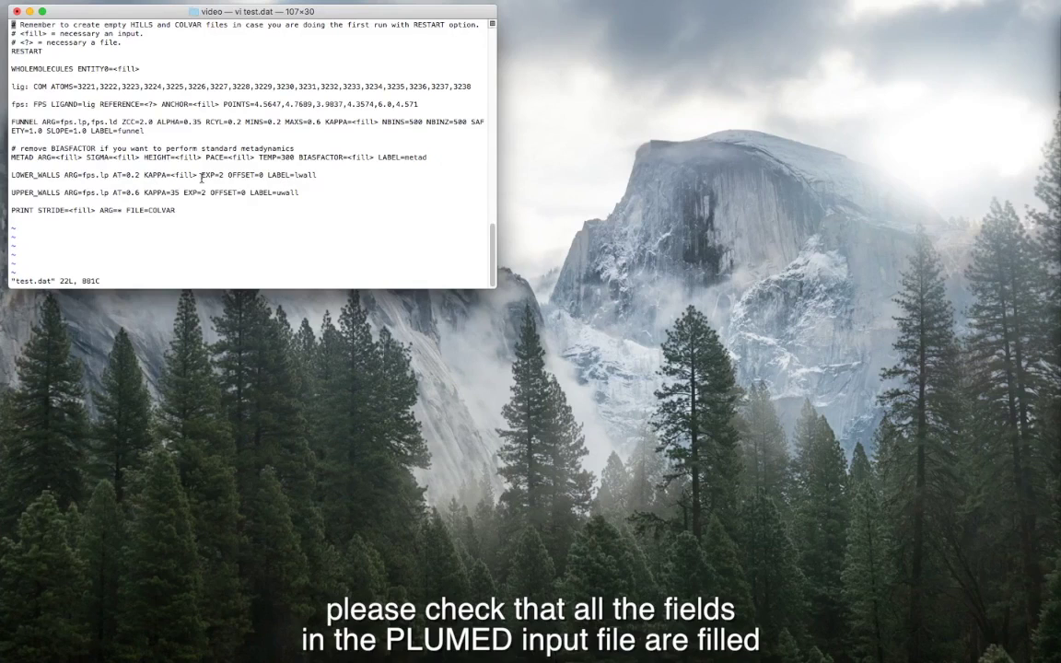
{"action": "left_click_drag", "start_coordinate": [196, 175], "coordinate": [164, 176]}
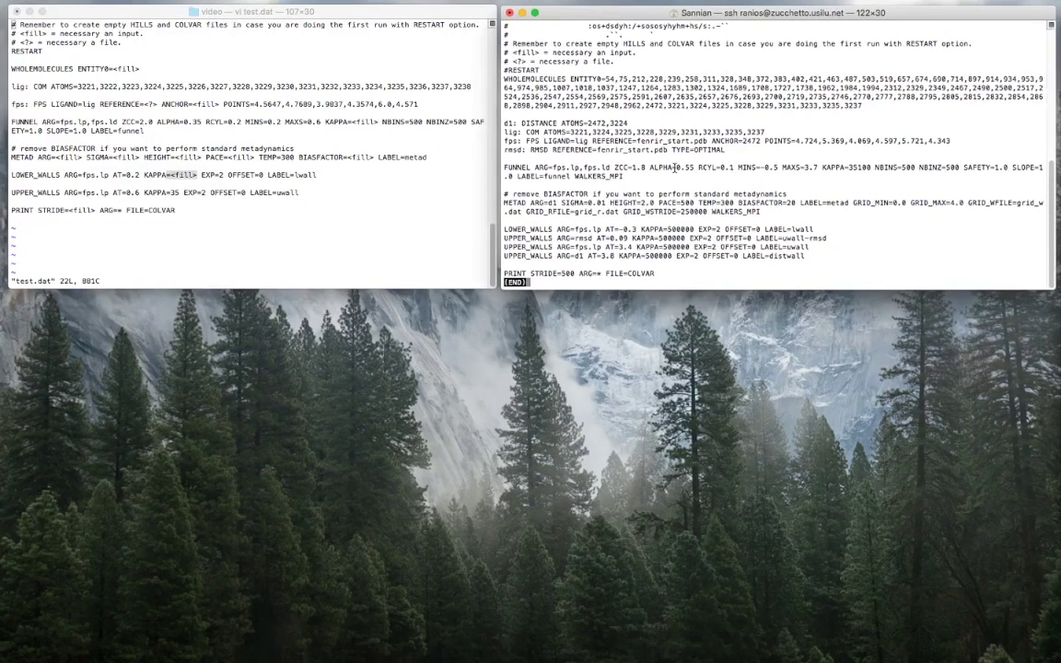
- Compare test.dat's FPS and FUNNEL lines against the reference PLUMED input
{"action": "double_click", "coordinate": [532, 141]}
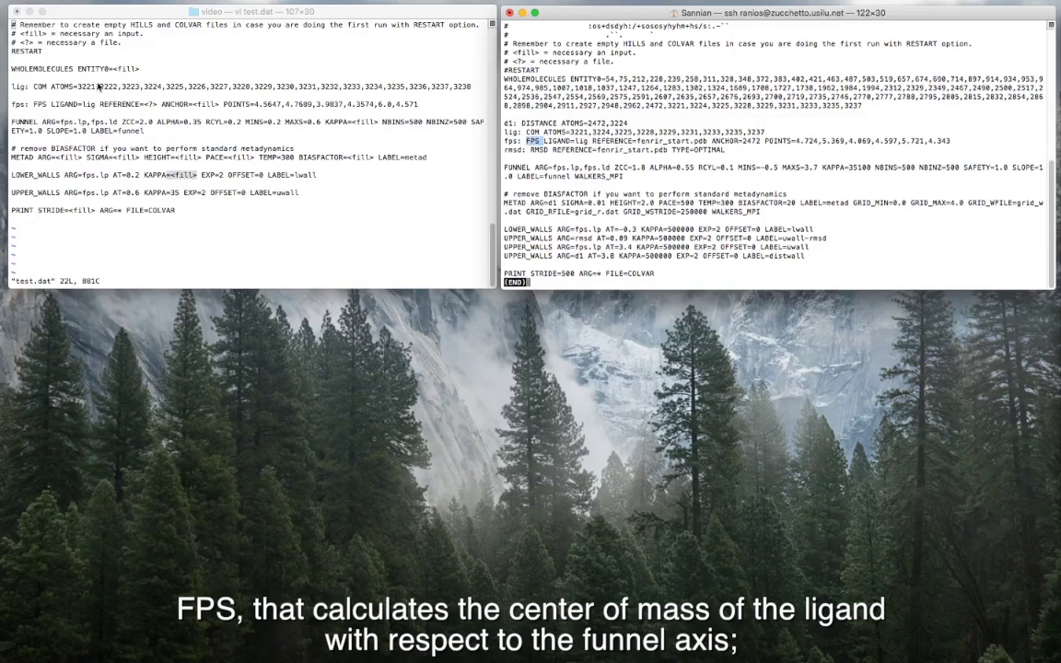
{"action": "left_click", "coordinate": [48, 93]}
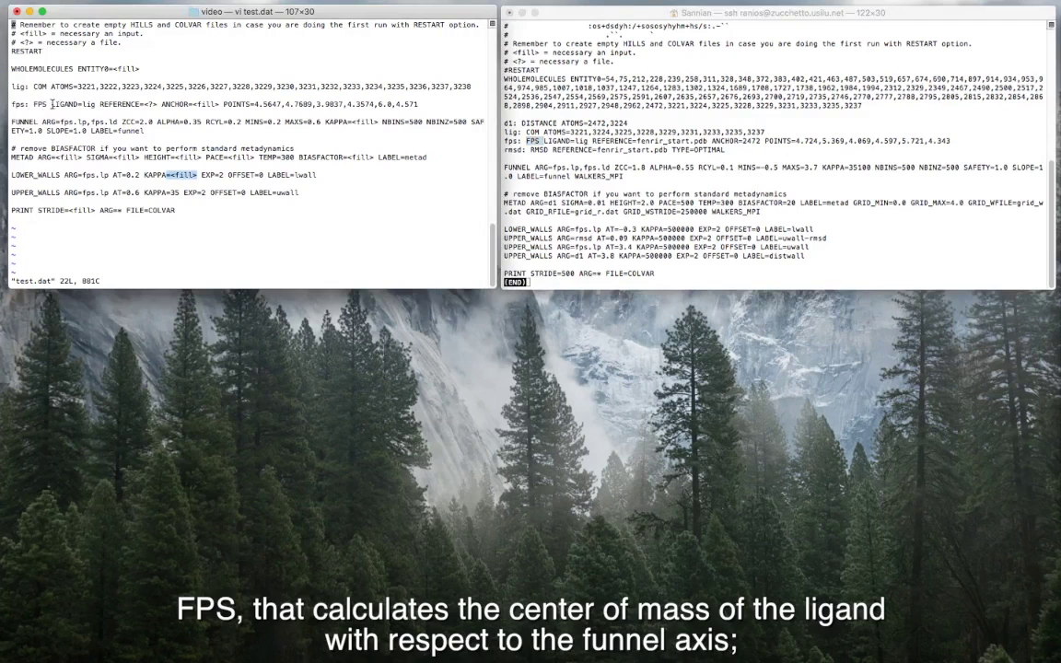
{"action": "left_click_drag", "start_coordinate": [50, 104], "coordinate": [29, 104]}
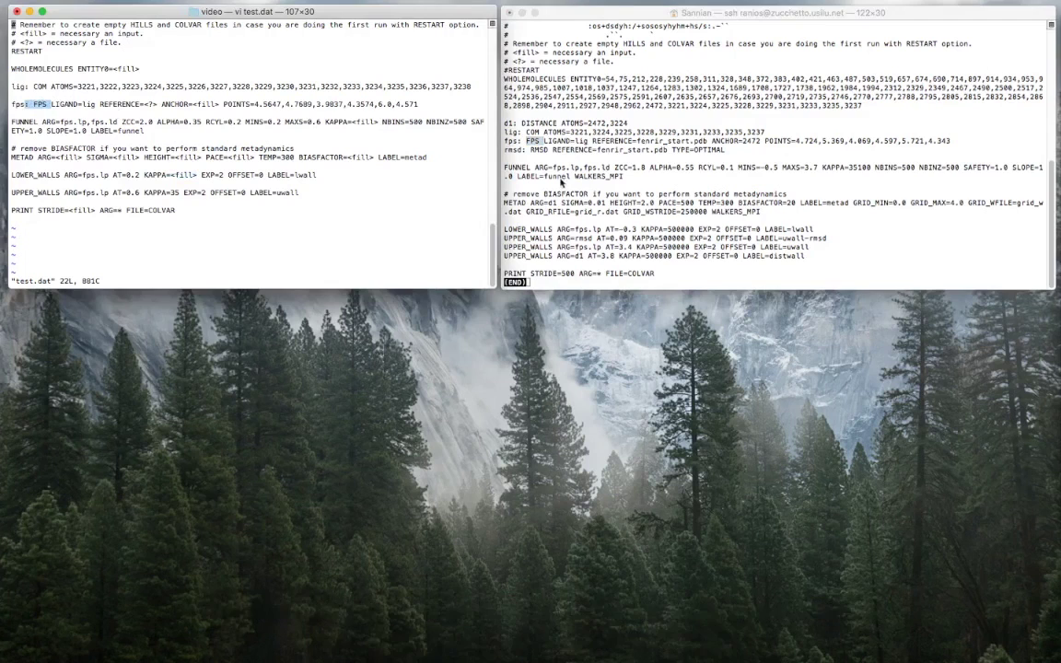
{"action": "left_click_drag", "start_coordinate": [531, 167], "coordinate": [503, 167]}
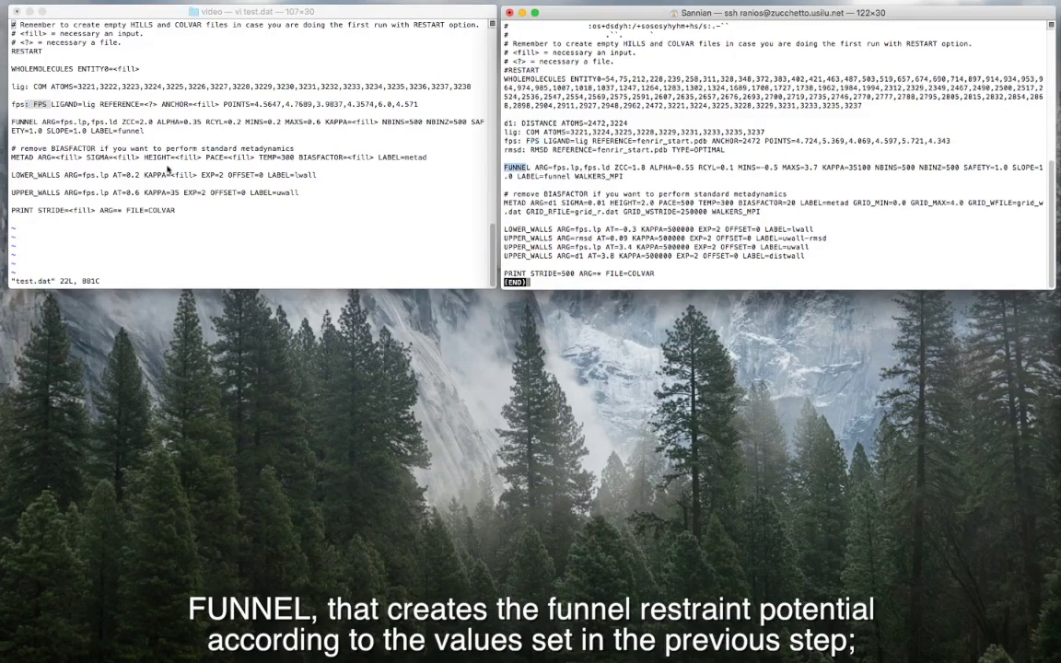
{"action": "left_click", "coordinate": [41, 123]}
{"action": "left_click_drag", "start_coordinate": [41, 123], "coordinate": [11, 121]}
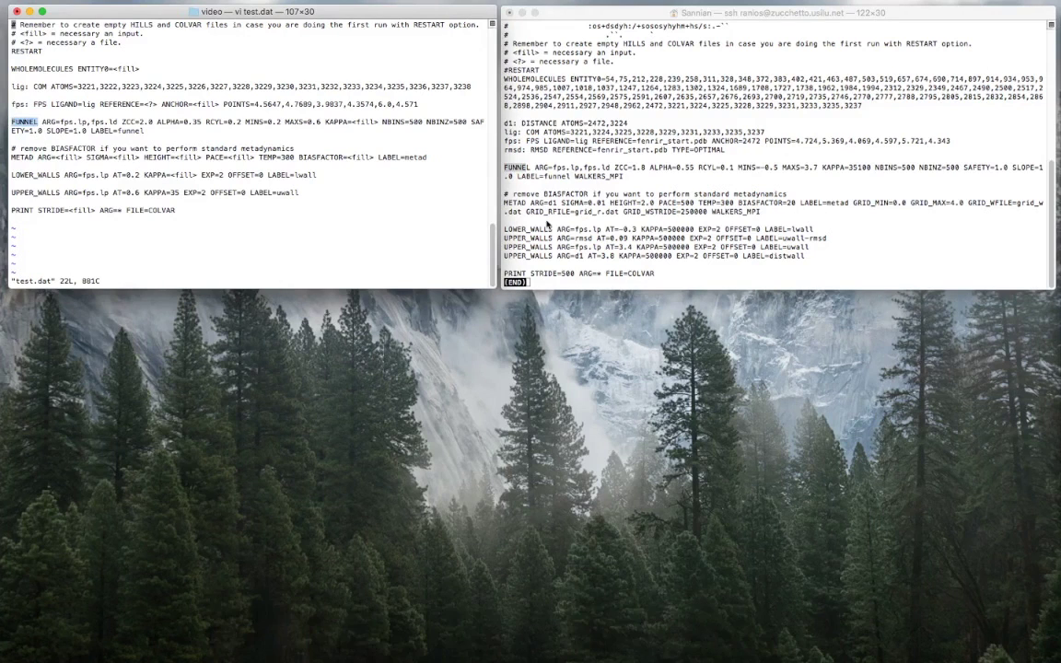
- Compare the METAD lines against the reference input, then quit vi with :q
{"action": "left_click", "coordinate": [524, 204]}
{"action": "double_click", "coordinate": [524, 203]}
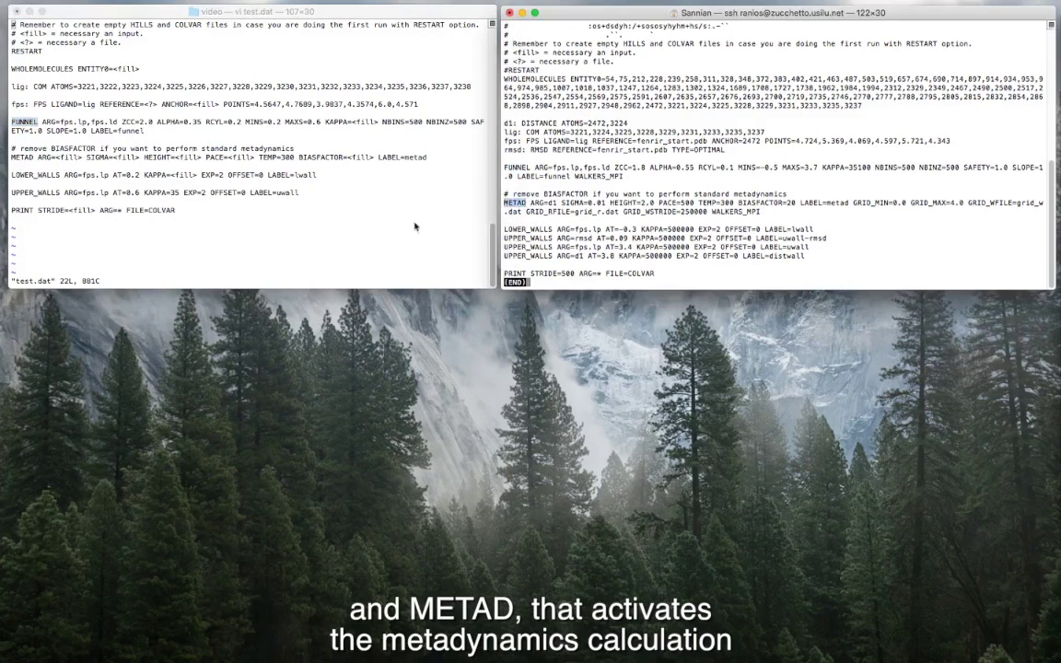
{"action": "left_click", "coordinate": [74, 158]}
{"action": "double_click", "coordinate": [22, 158]}
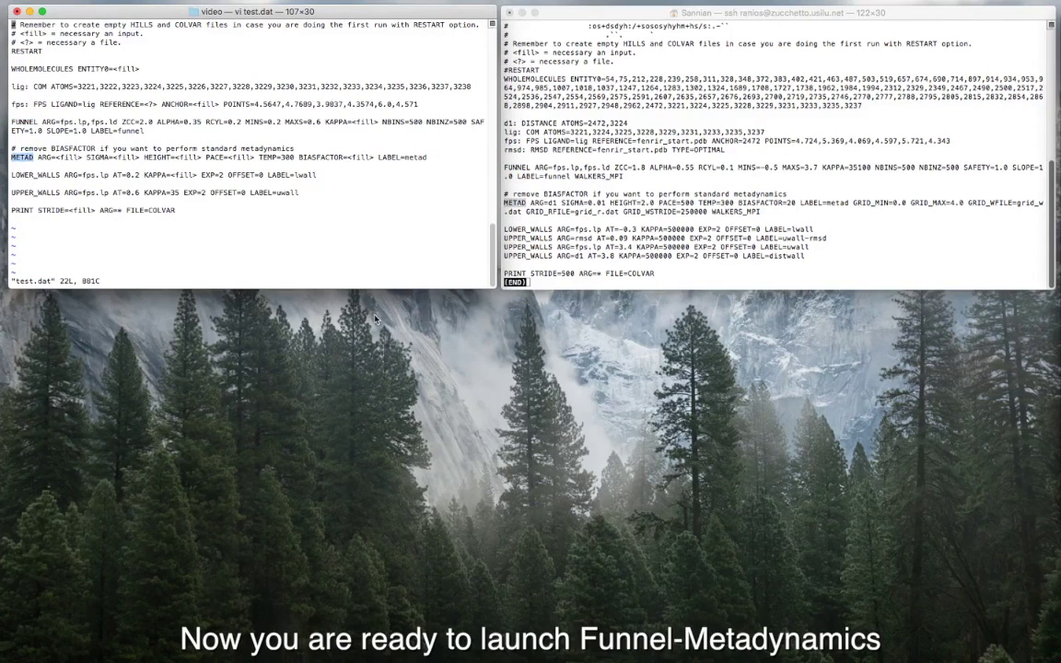
{"action": "left_click", "coordinate": [333, 251]}
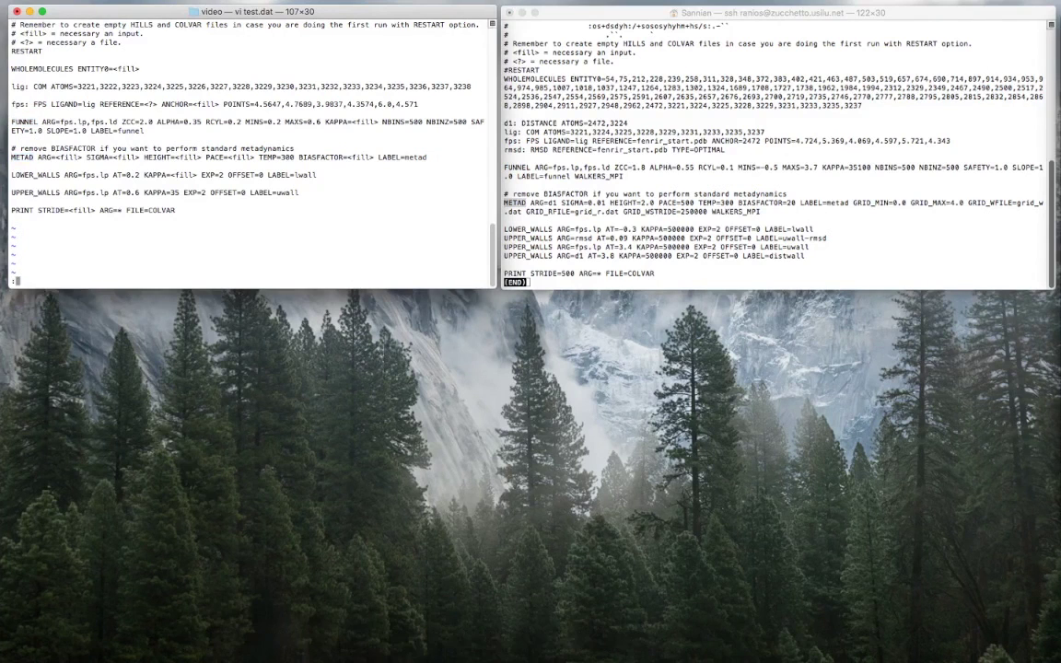
{"action": "type", "text": ":q"}
{"action": "key", "text": "Return"}
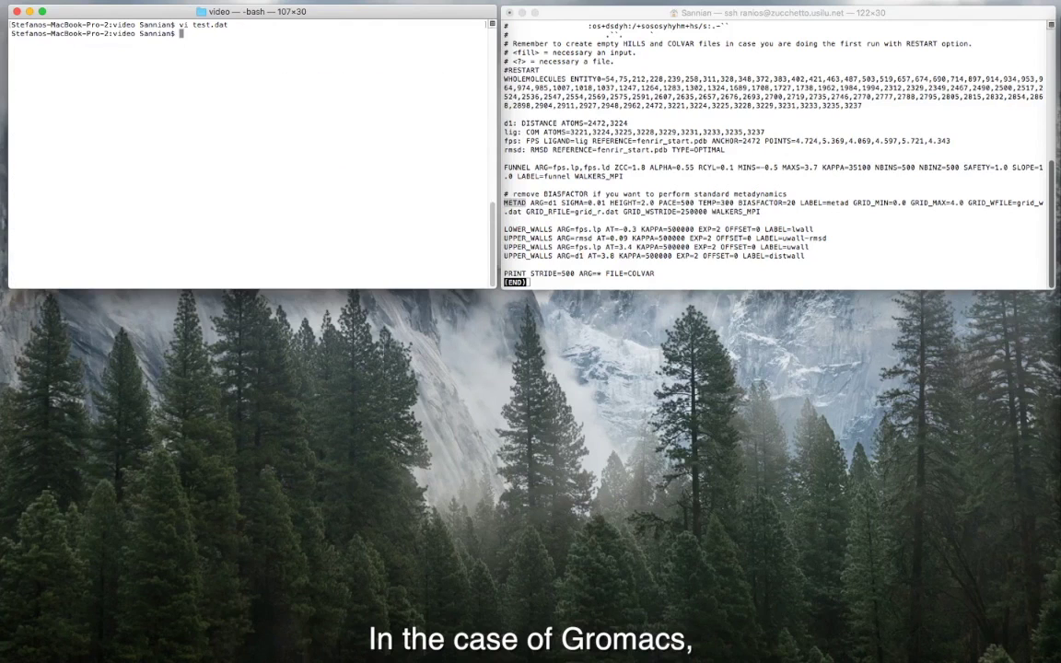
- Enter 'gmx mdrun -deffnm something.tpr -plumed test.dat' at the bash prompt
{"action": "type", "text": "gmx "}
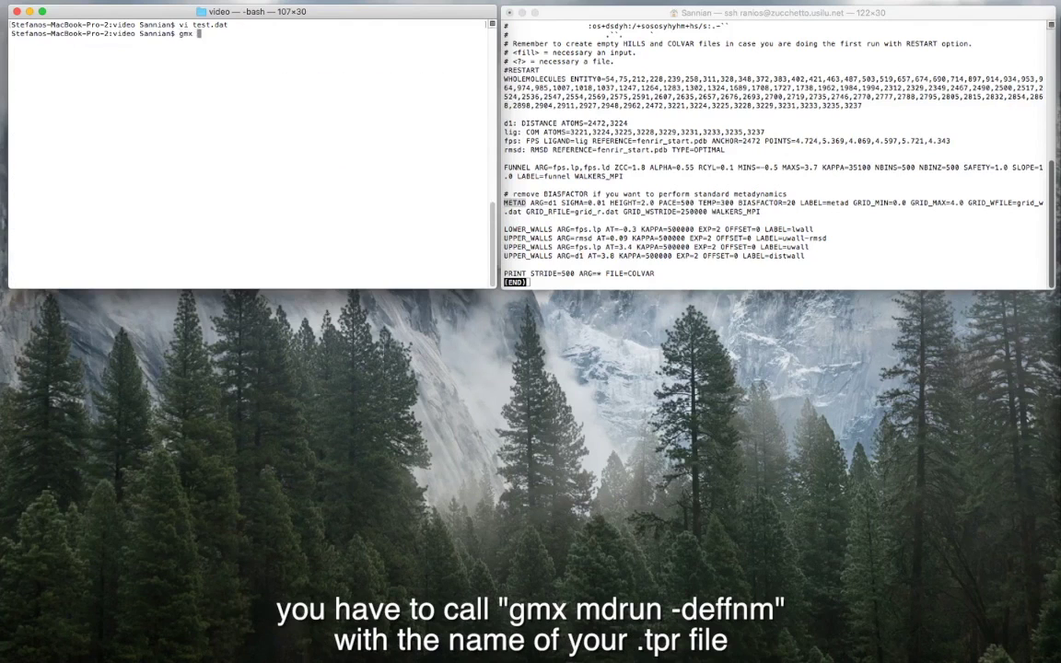
{"action": "type", "text": "mdrun -deffnm something.tpr"}
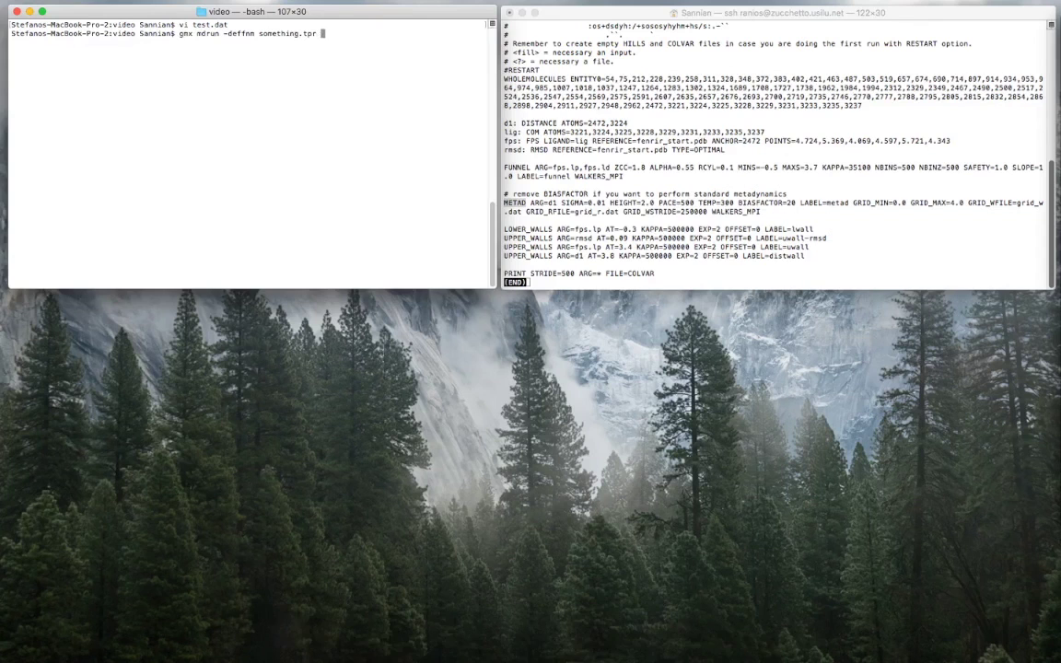
{"action": "type", "text": " -plumed"}
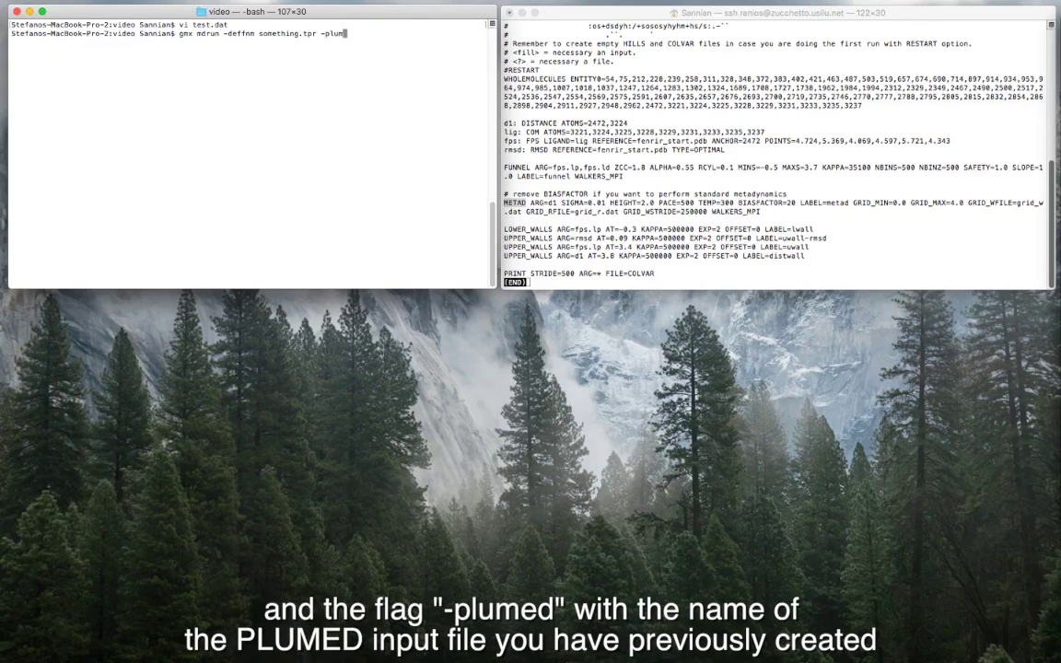
{"action": "type", "text": " test.dat"}
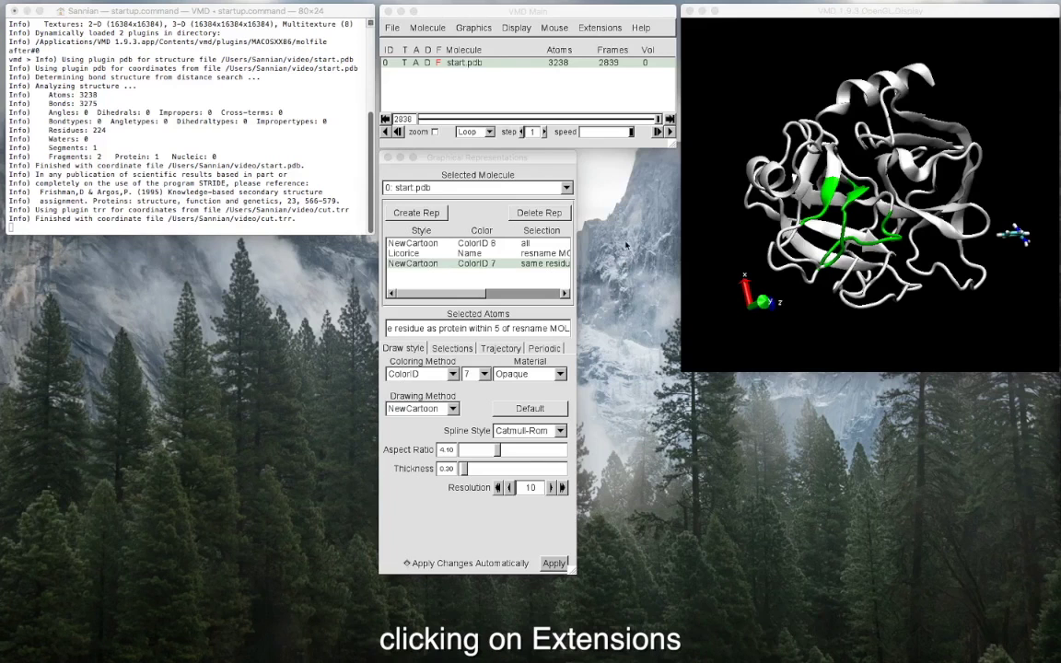
- In the Tk Console, load ffs.tcl and launch the Funnel Fast Software window with ffs_tk
{"action": "left_click", "coordinate": [600, 28]}
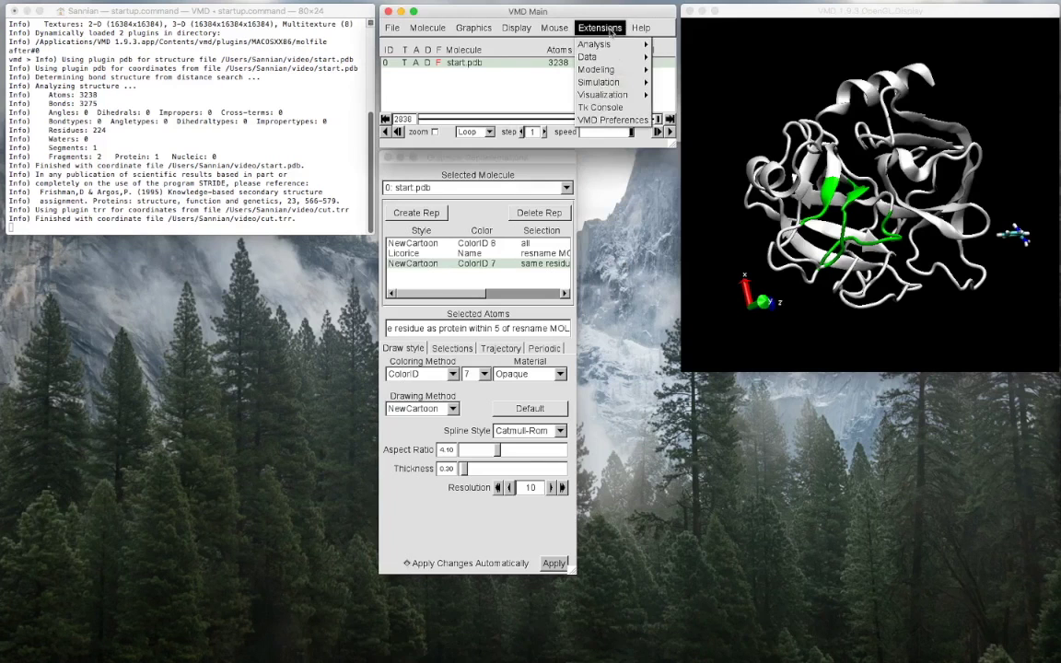
{"action": "left_click", "coordinate": [610, 107]}
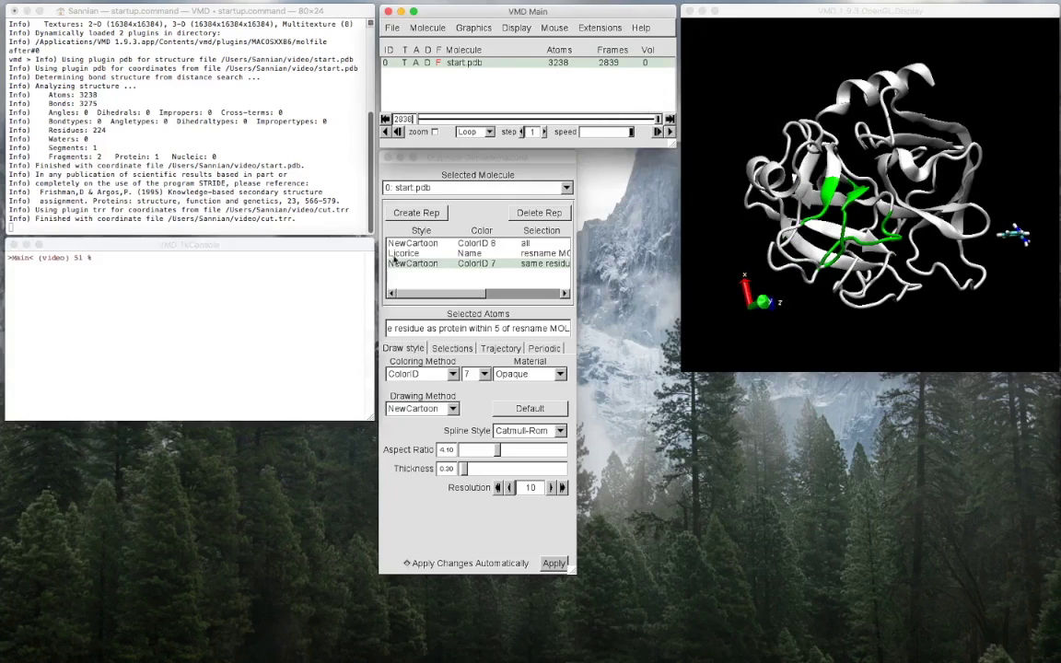
{"action": "left_click", "coordinate": [365, 281]}
{"action": "type", "text": "source ffs.tcl"}
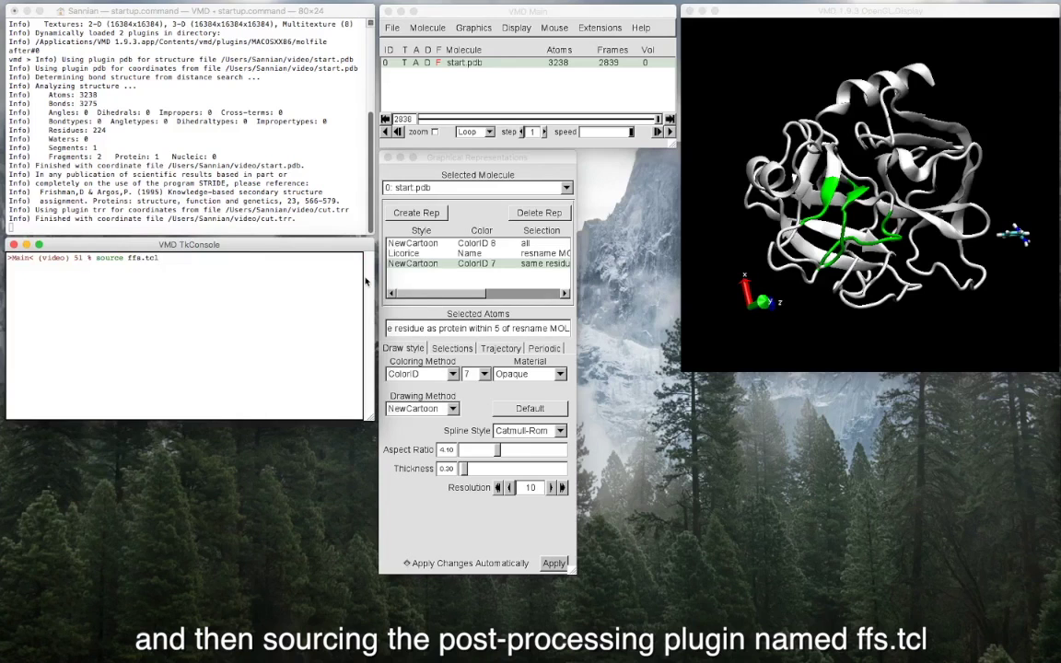
{"action": "key", "text": "Return"}
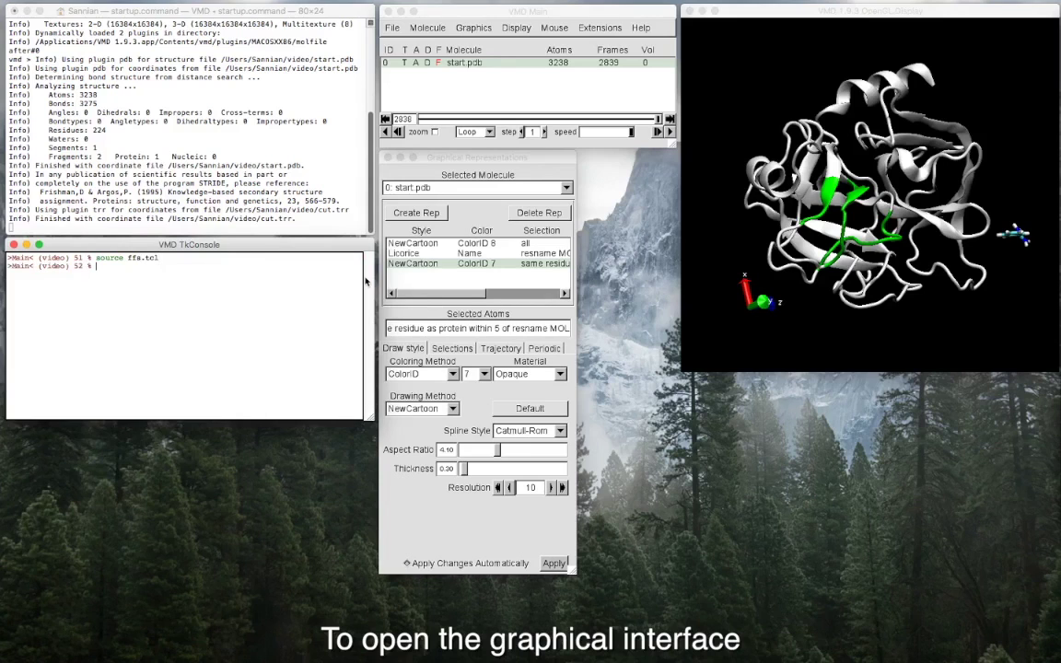
{"action": "type", "text": "ffs"}
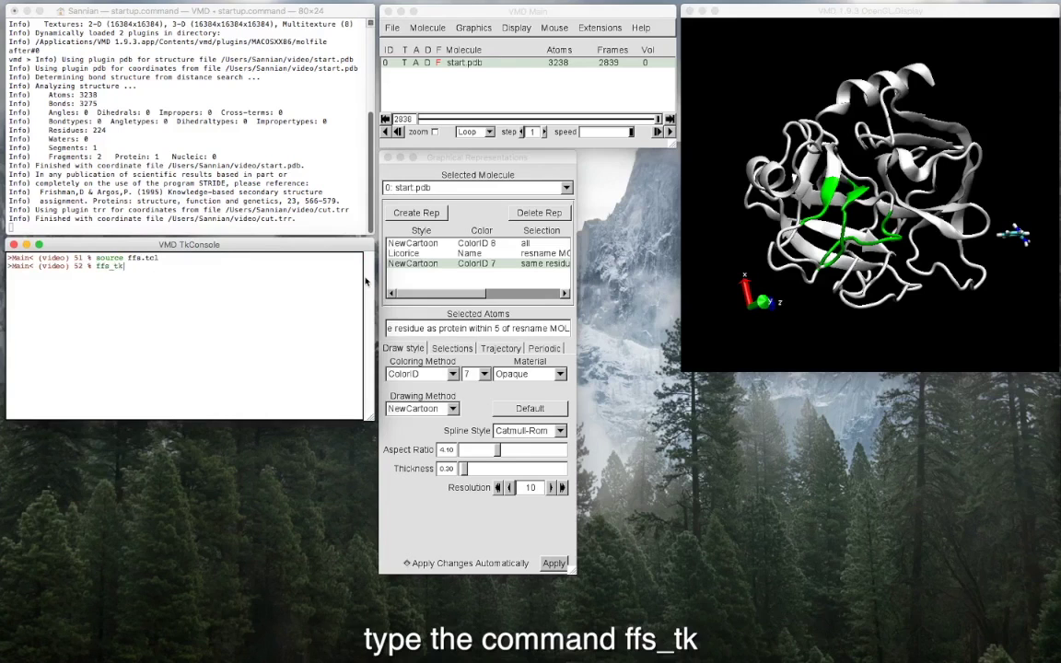
{"action": "type", "text": "_tk"}
{"action": "key", "text": "Return"}
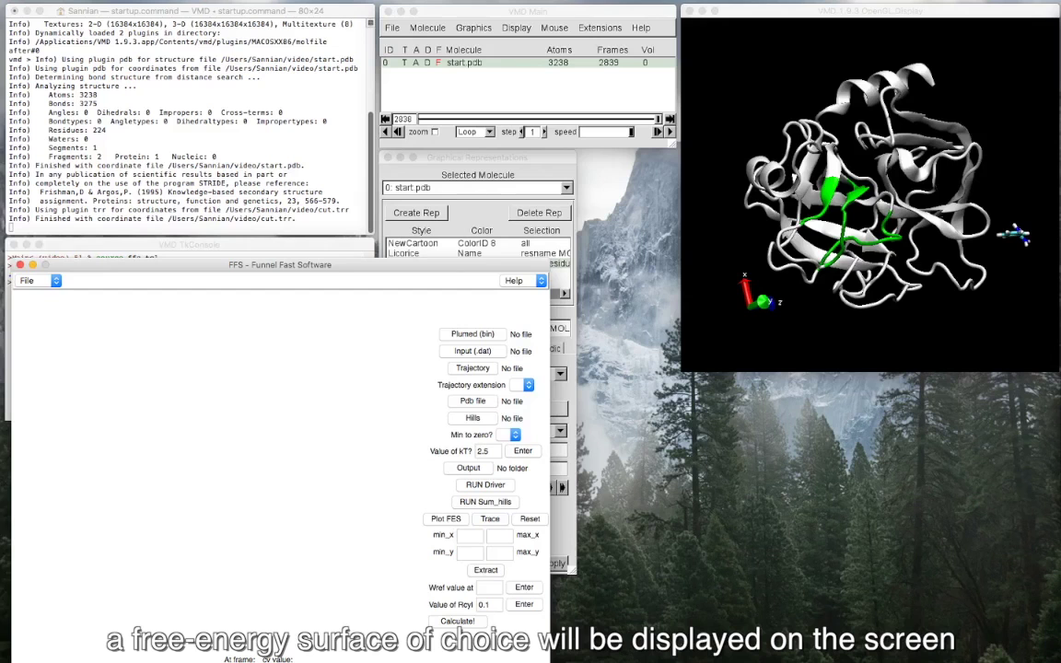
- Plot the one-dimensional free-energy profile from fes_80.dat in the FFS window
{"action": "left_click", "coordinate": [445, 518]}
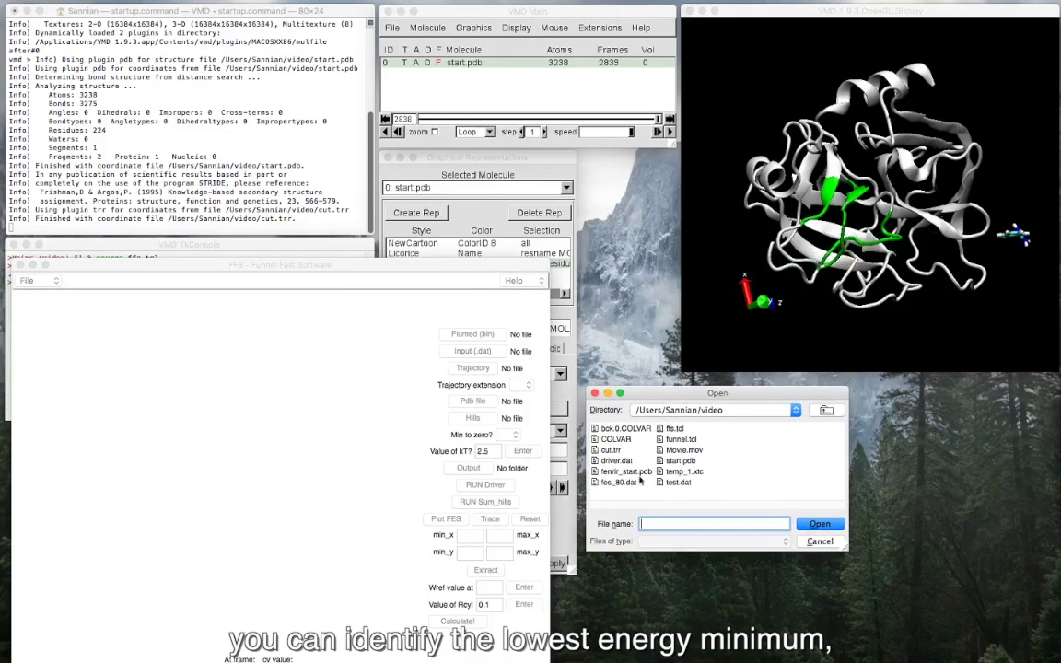
{"action": "left_click", "coordinate": [633, 482]}
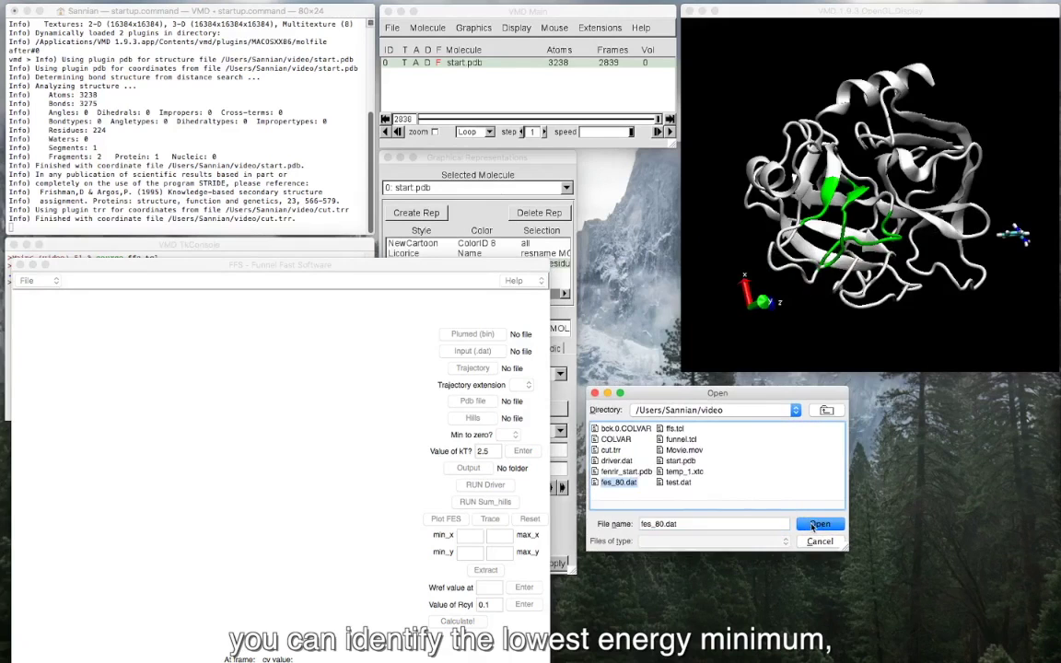
{"action": "left_click", "coordinate": [814, 524]}
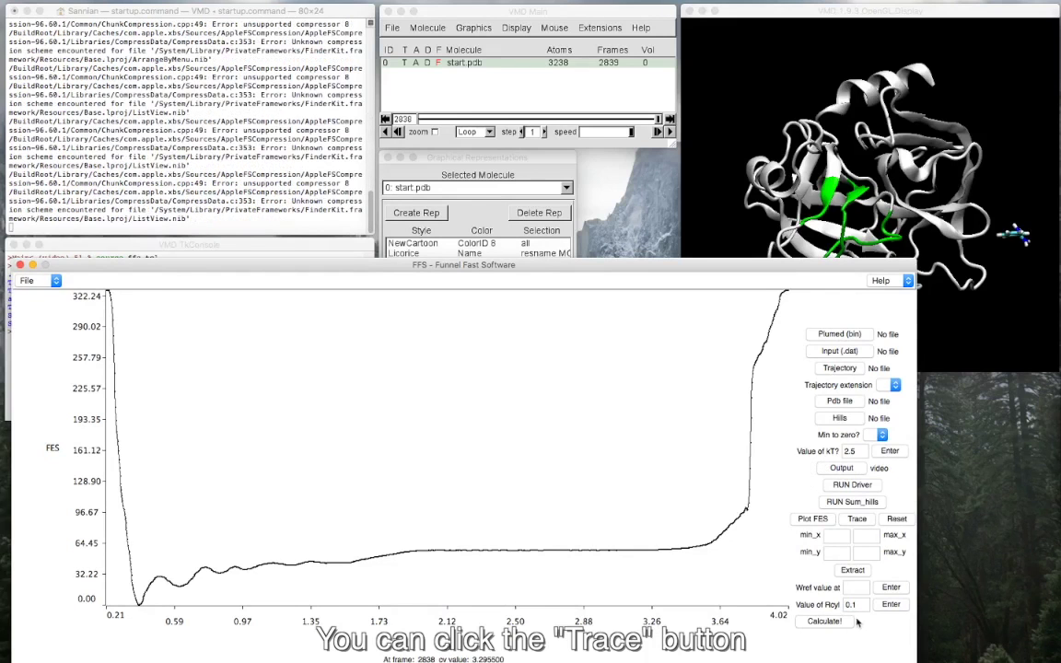
- Trace the current frame on the FES, rewind the trajectory to frame 0, then clear the trace
{"action": "left_click", "coordinate": [857, 520]}
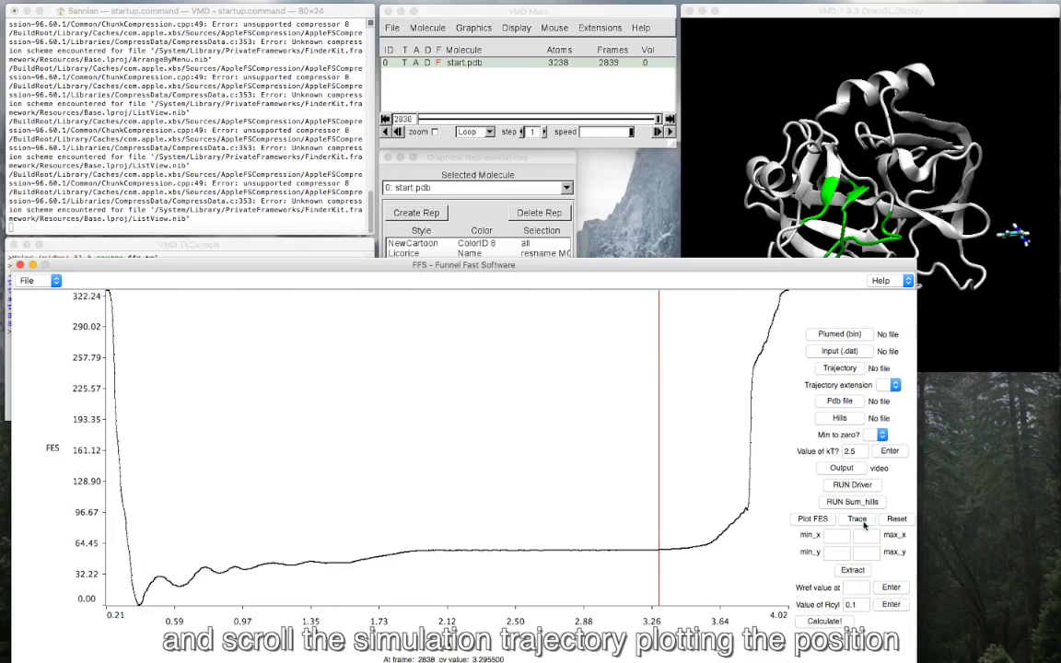
{"action": "left_click", "coordinate": [589, 103]}
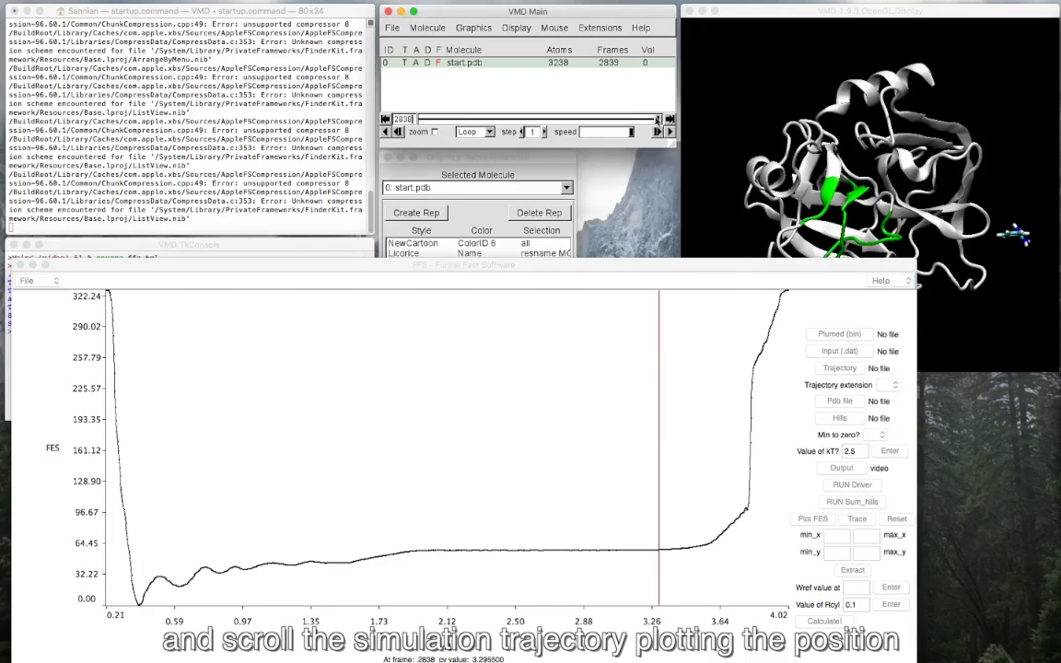
{"action": "left_click_drag", "start_coordinate": [657, 119], "coordinate": [416, 129]}
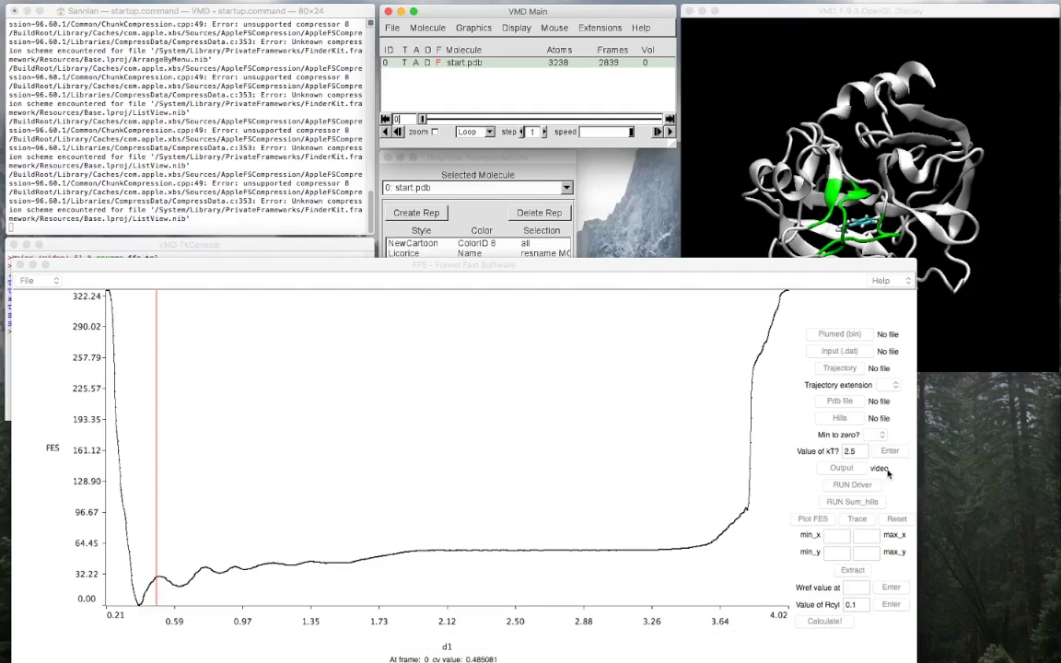
{"action": "left_click", "coordinate": [898, 521]}
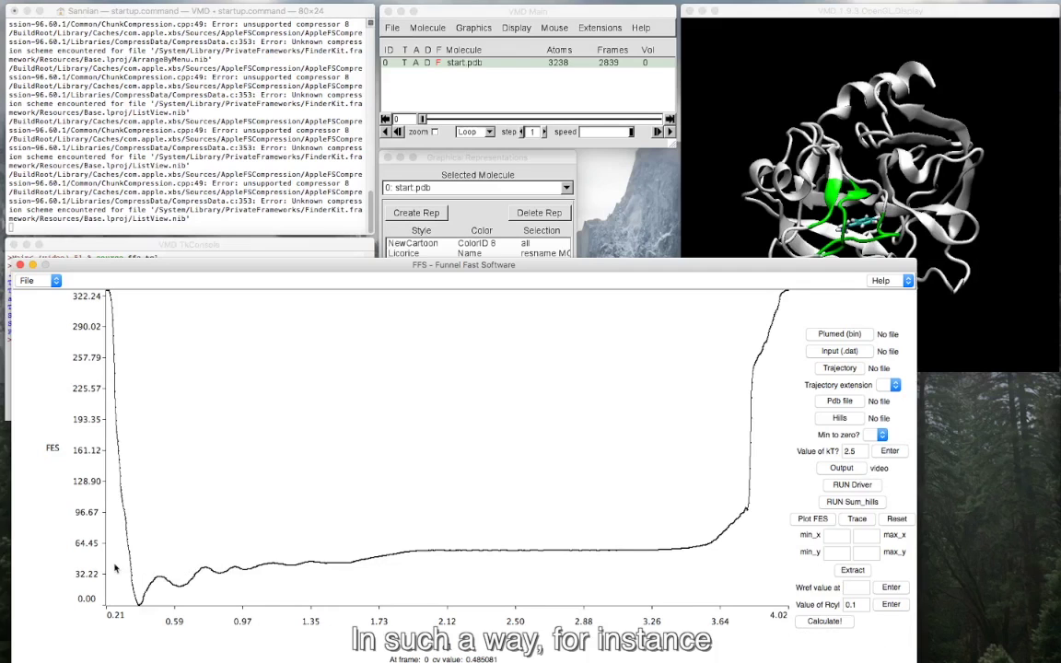
- Box the lowest free-energy well on the FES plot and confirm writing its 118 frames
{"action": "left_click_drag", "start_coordinate": [114, 567], "coordinate": [201, 609]}
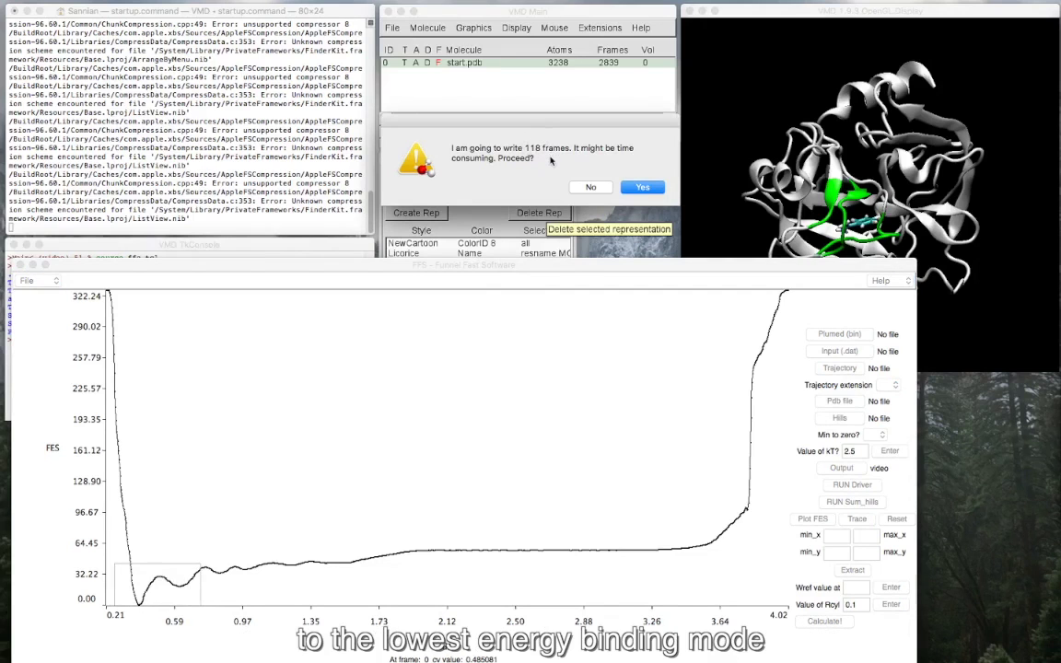
{"action": "key", "text": "Return"}
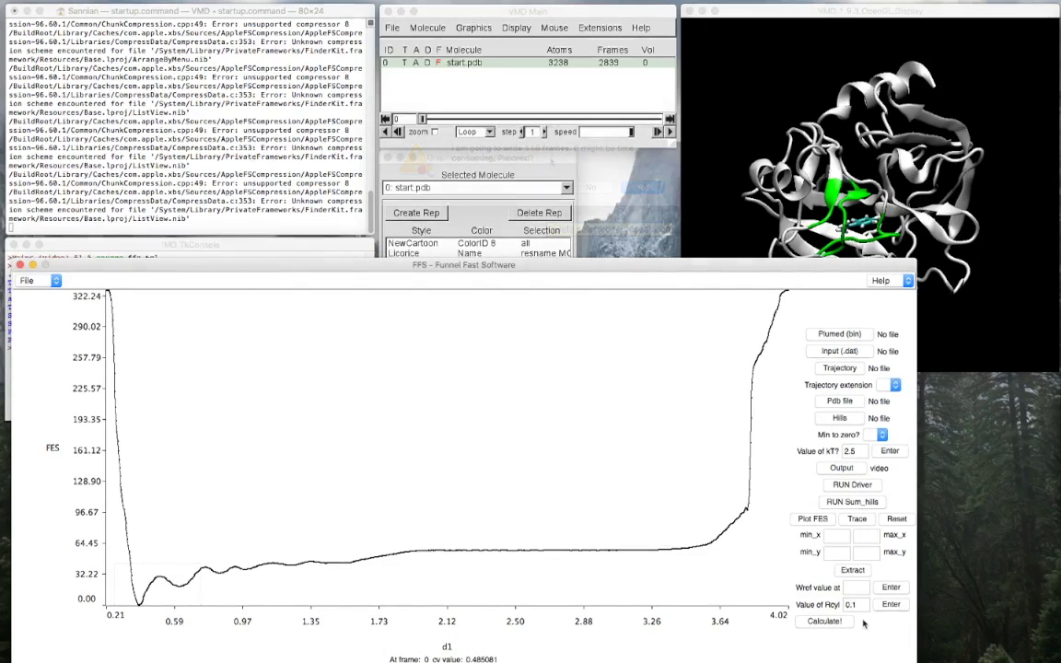
- Set min_x 0.3, max_x 0.5 and Wref 2.88, then start the binding free energy calculation
{"action": "left_click", "coordinate": [830, 535]}
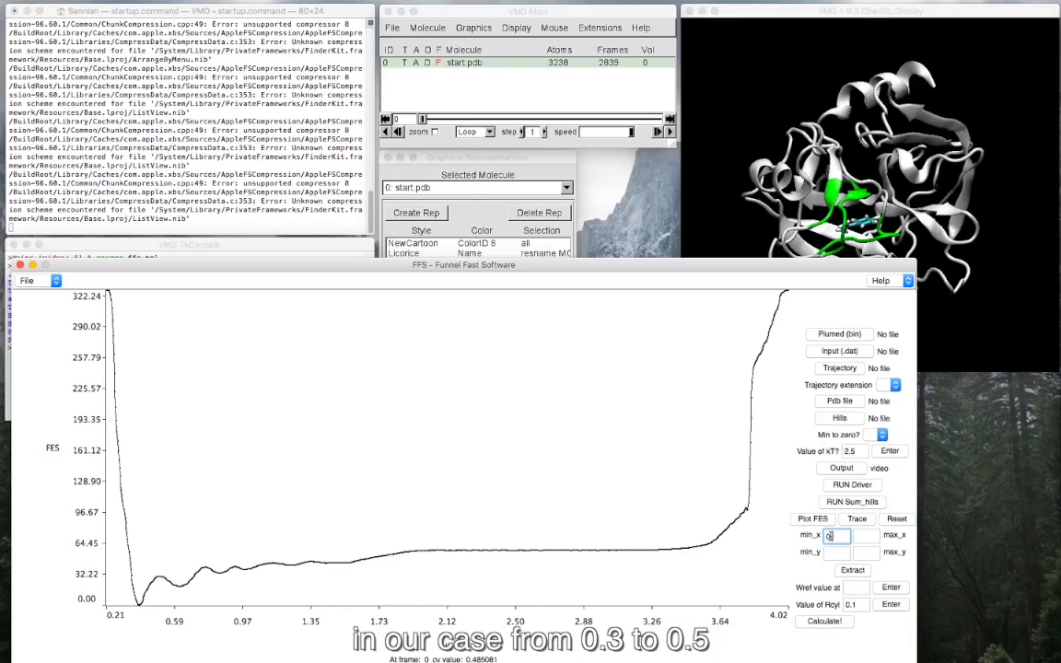
{"action": "left_click", "coordinate": [861, 535]}
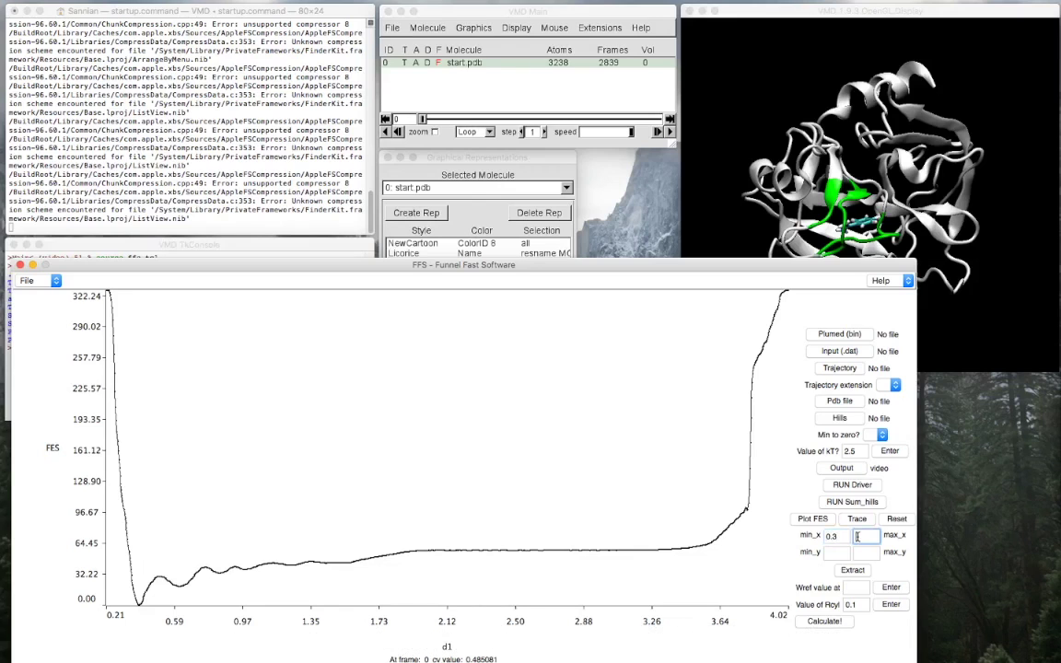
{"action": "type", "text": "0.5"}
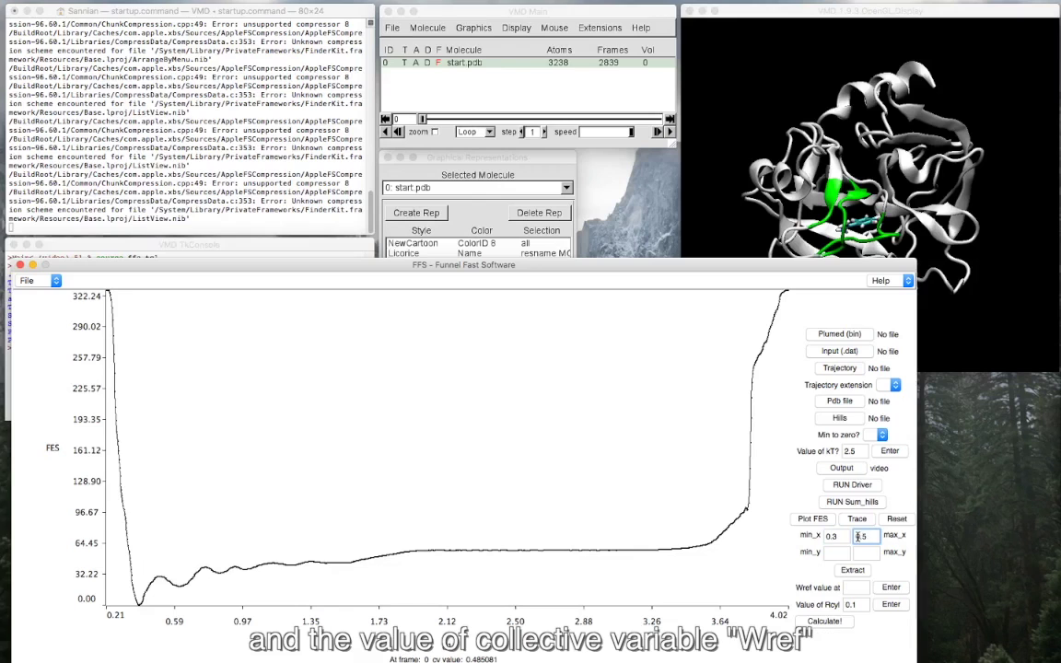
{"action": "left_click", "coordinate": [856, 587]}
{"action": "type", "text": "2.88"}
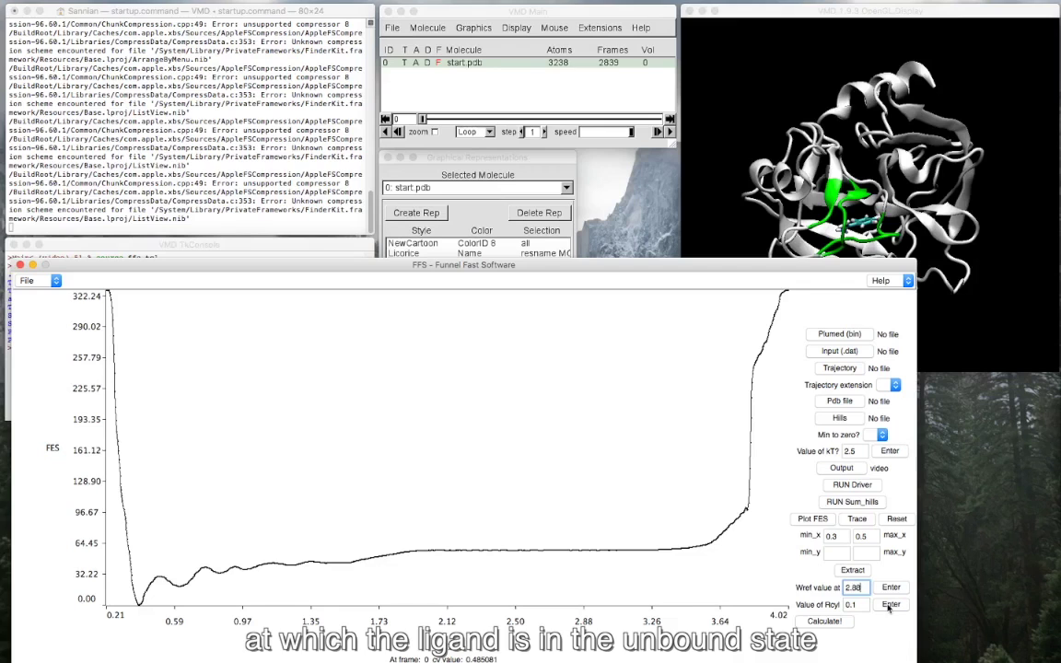
{"action": "left_click", "coordinate": [840, 621]}
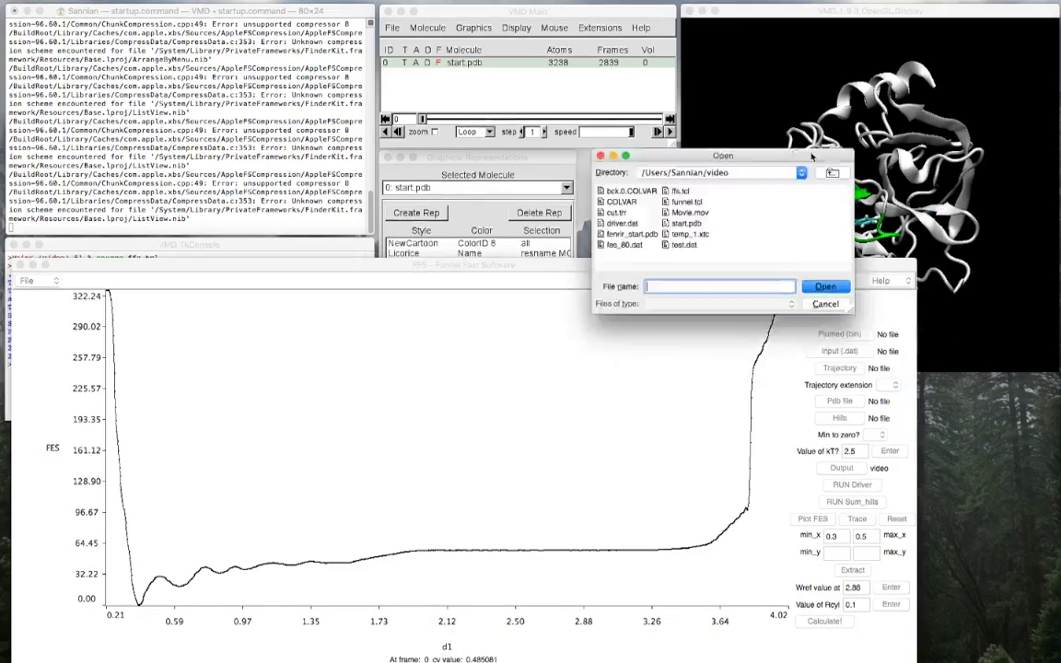
- Open fes_80.dat to compute the binding free energy of -37.05 kJ/mol
{"action": "left_click", "coordinate": [477, 209]}
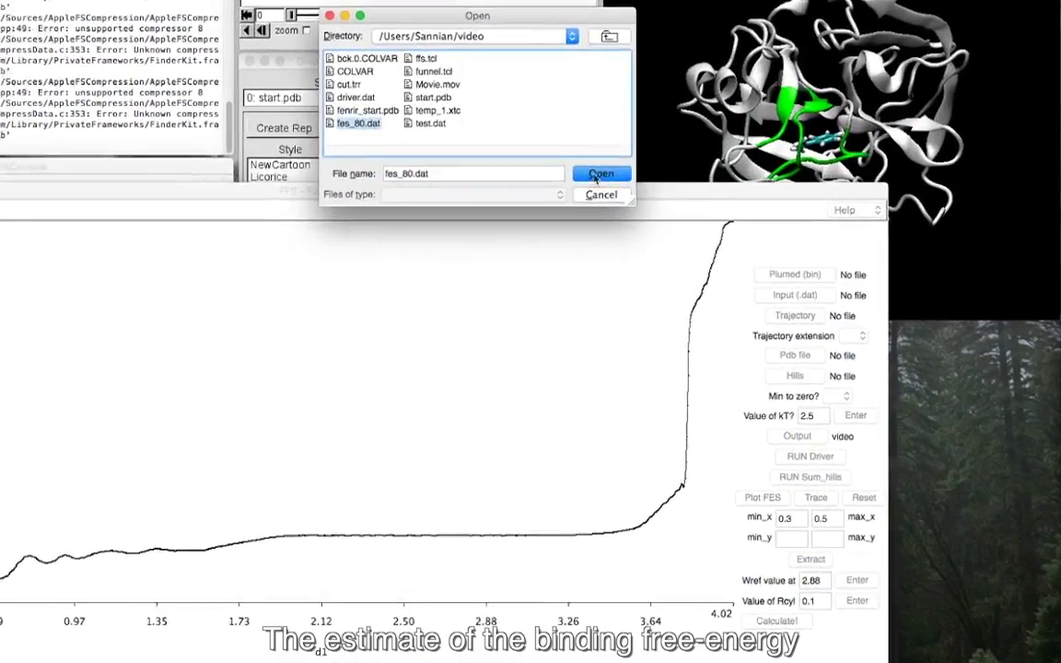
{"action": "left_click", "coordinate": [678, 250]}
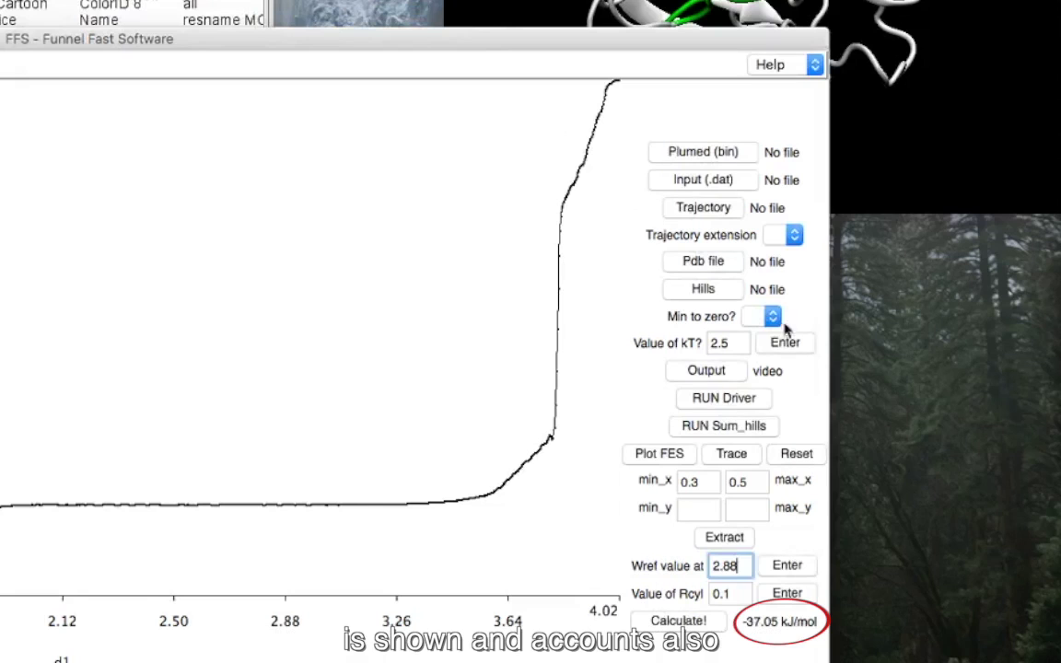